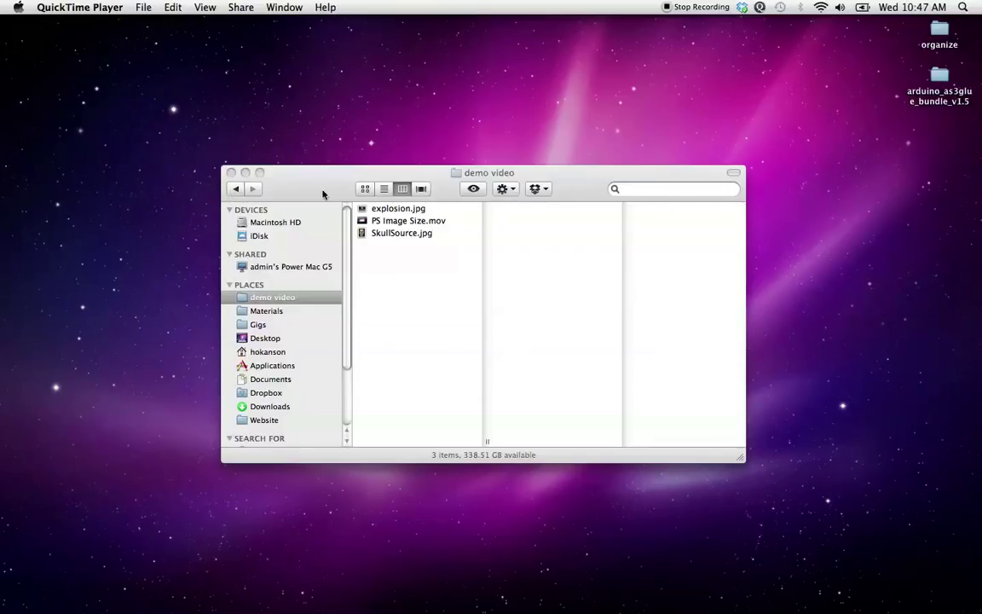
Open SkullSource.jpg from the demo video folder in Photoshop CS4 via its Dock icon
left_click_drag(322, 193, 293, 120)
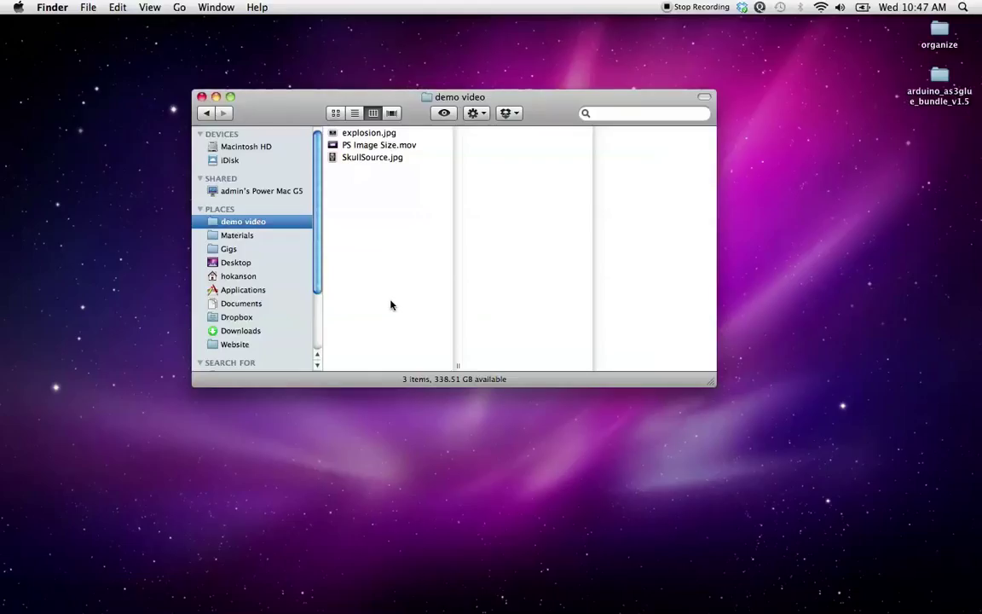
mouse_move(373, 157)
left_mouse_down()
mouse_move(680, 610)
mouse_move(470, 594)
left_mouse_up()
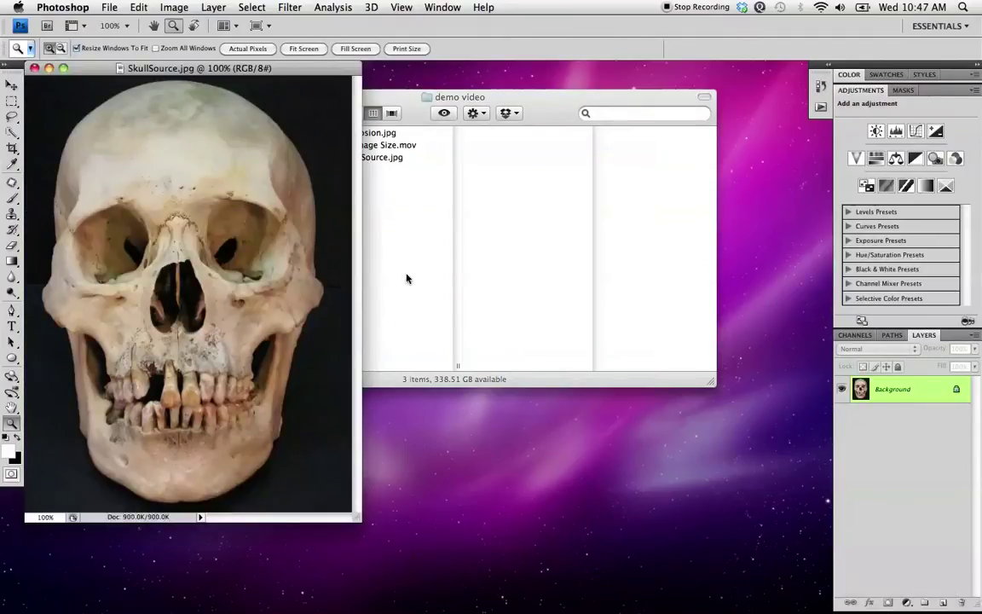
Nudge the SkullSource.jpg document window slightly to the right
mouse_move(306, 71)
left_mouse_down()
mouse_move(335, 81)
mouse_move(328, 91)
left_mouse_up()
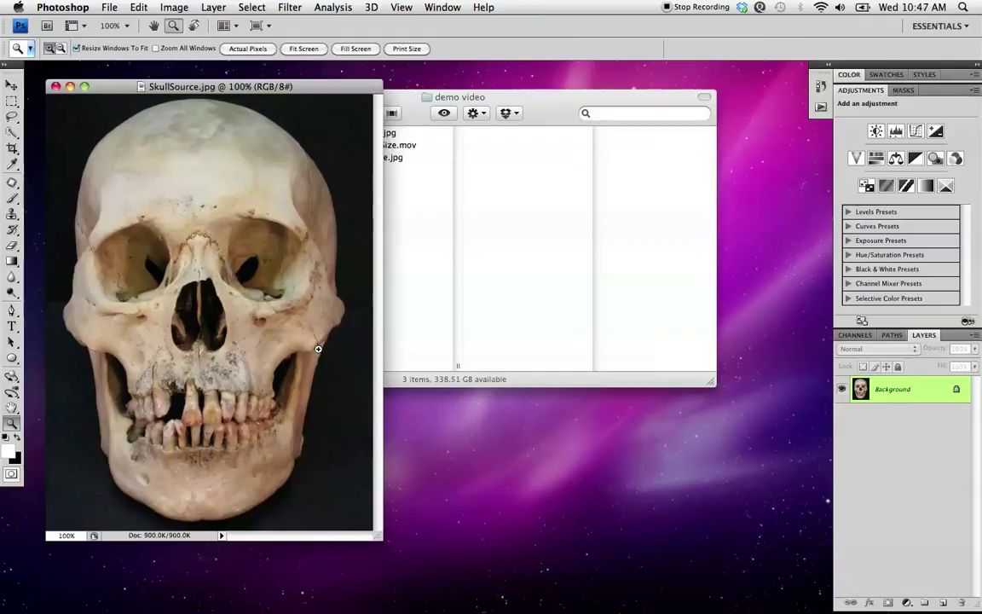
left_click(172, 7)
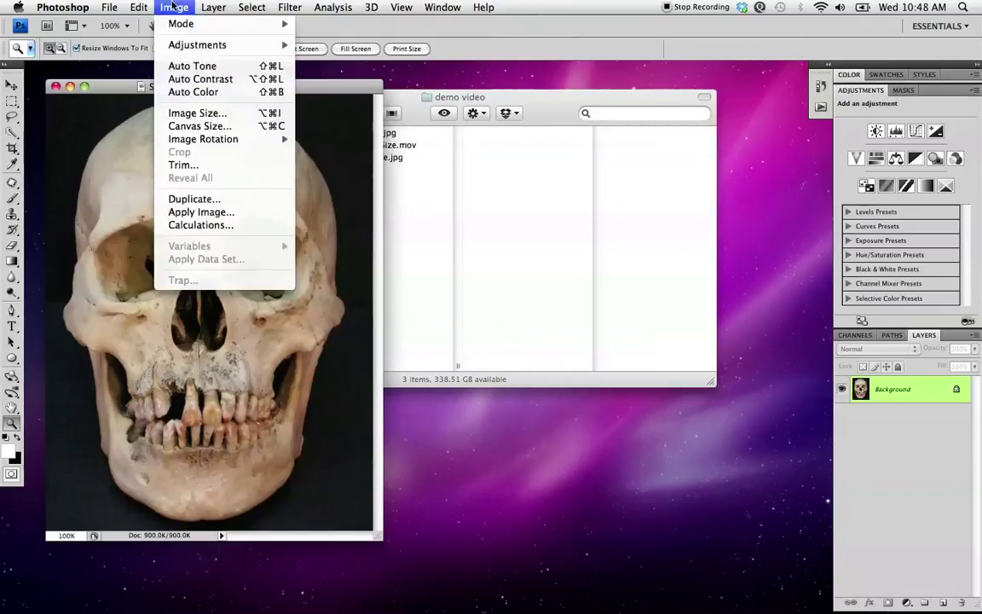
left_click(196, 113)
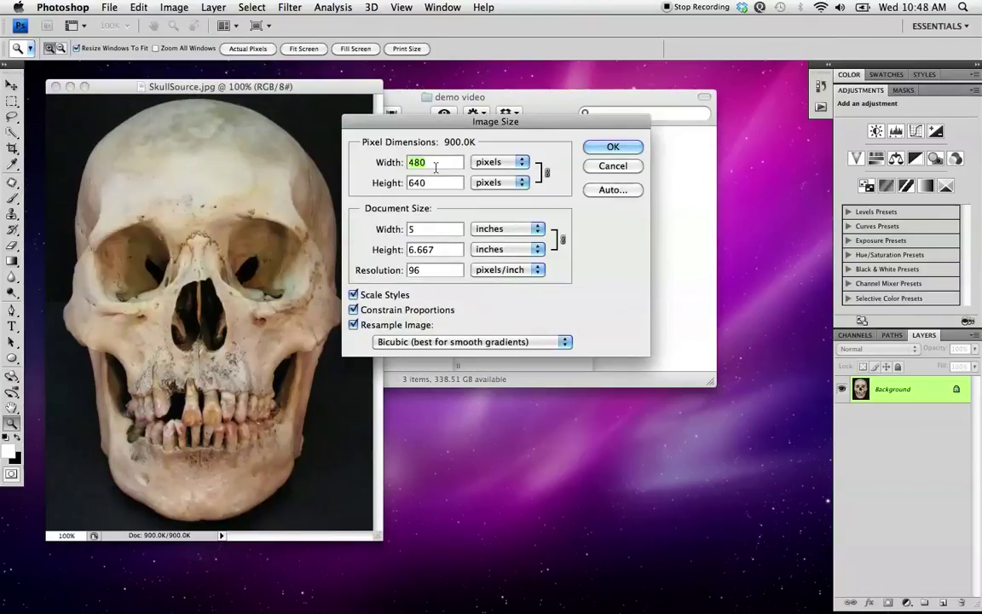
left_click(613, 165)
left_click_drag(338, 92, 345, 90)
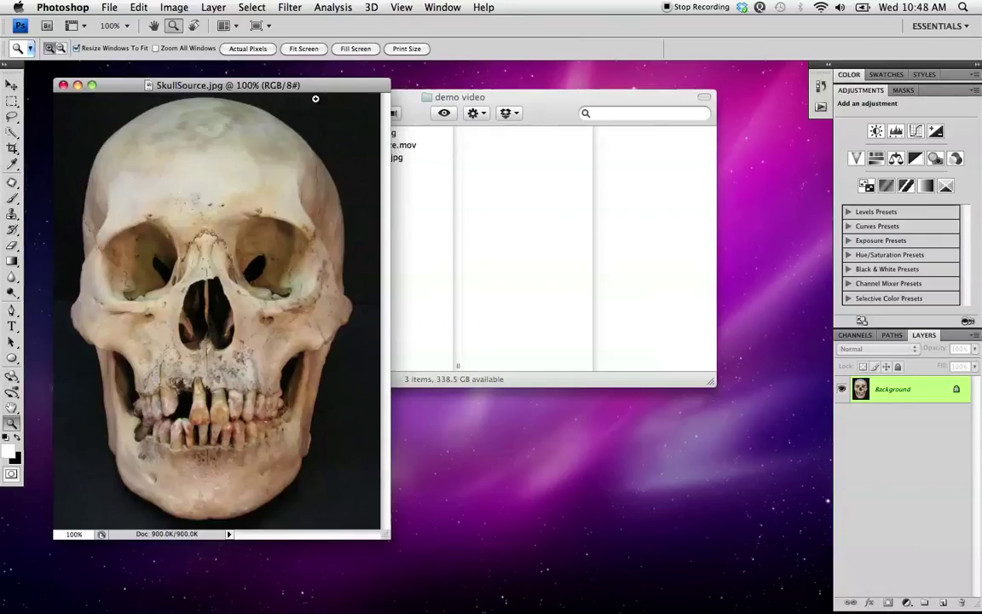
Select the Move tool and hide the Adjustments panel and Application Bar
left_click_drag(315, 92, 318, 97)
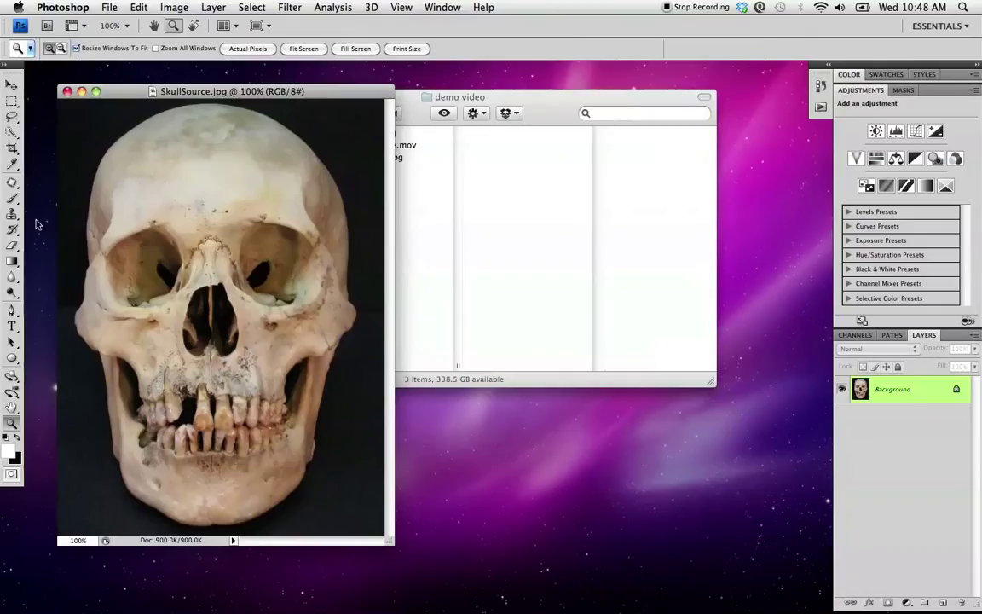
left_click(10, 134)
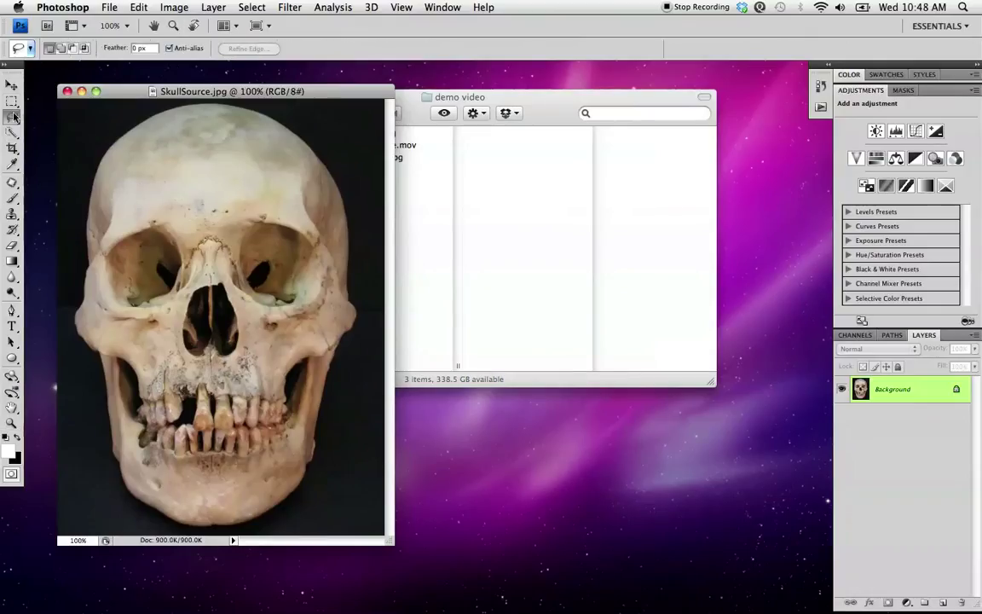
left_click(11, 86)
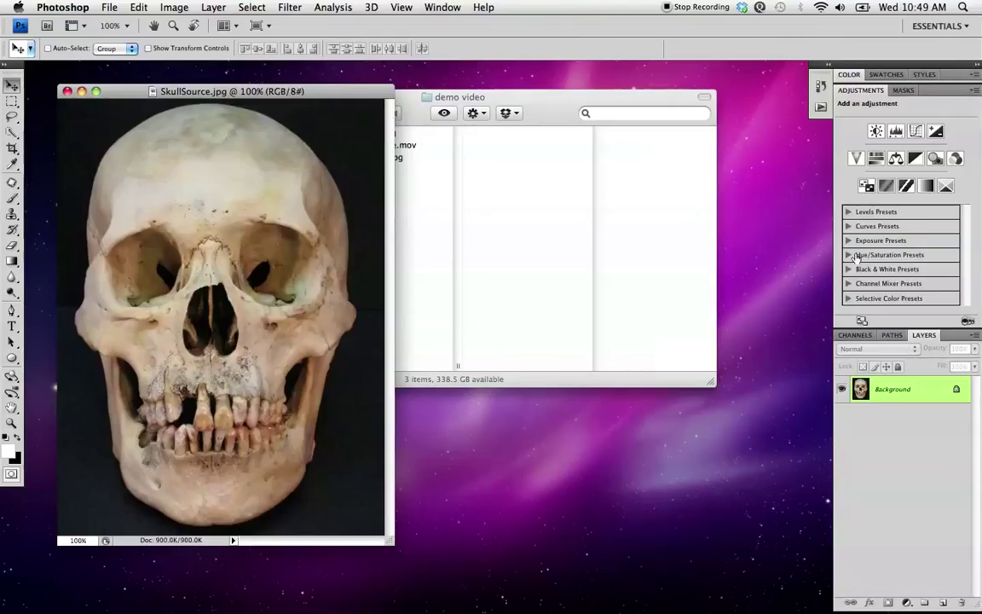
left_click(441, 6)
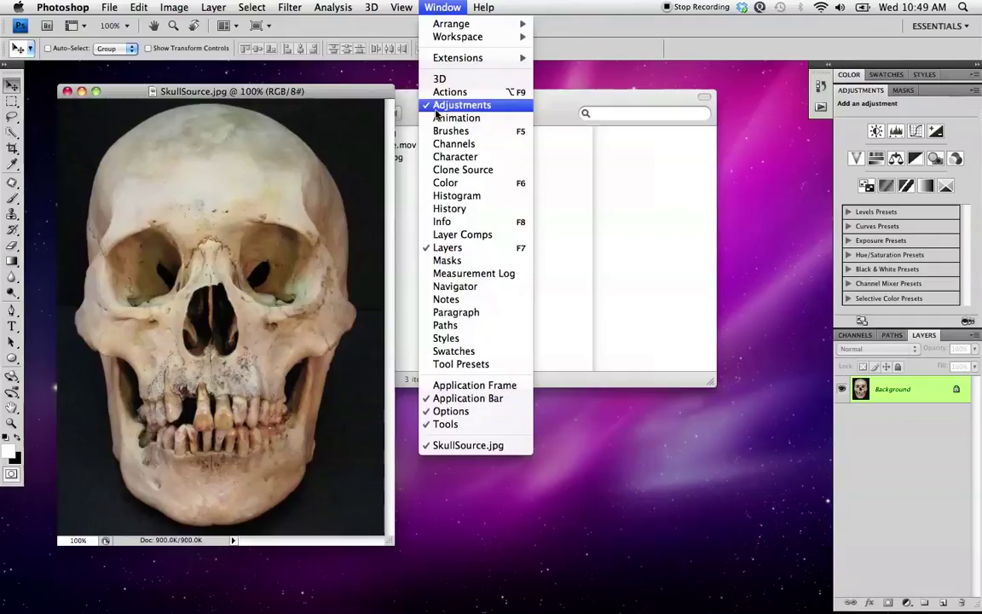
left_click(452, 104)
left_click(449, 7)
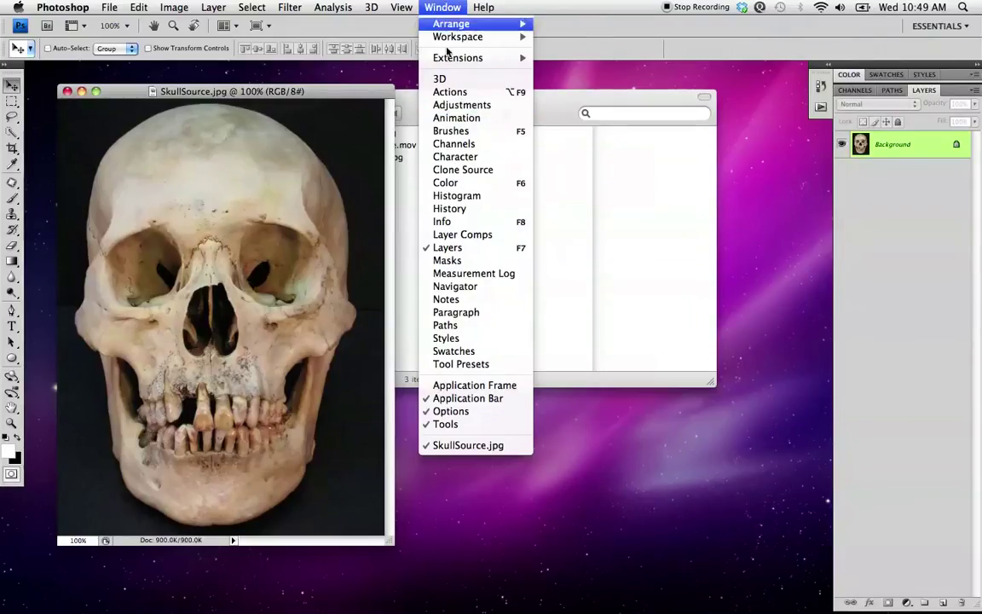
left_click(479, 399)
left_click(445, 7)
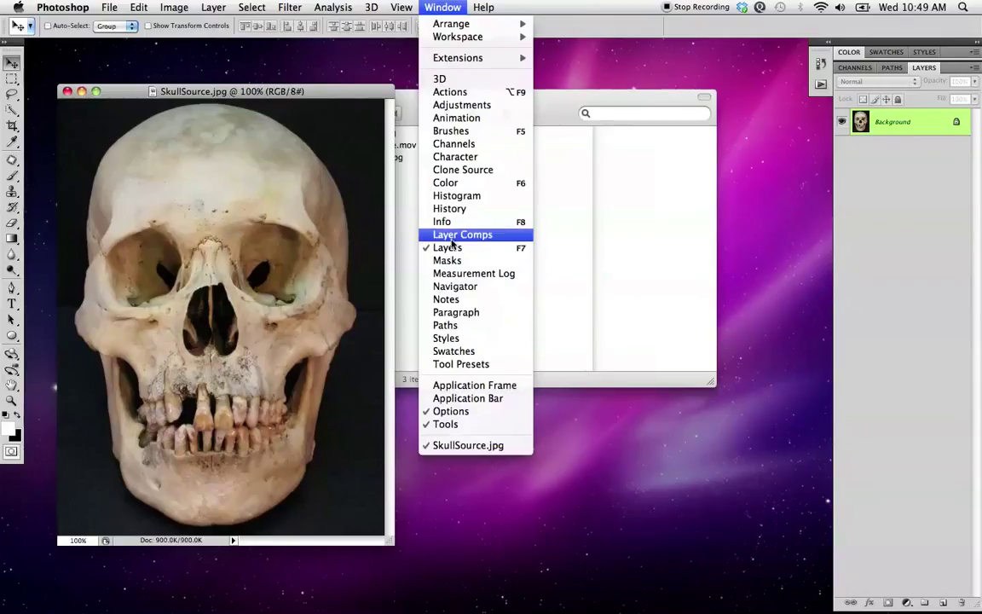
left_click(579, 11)
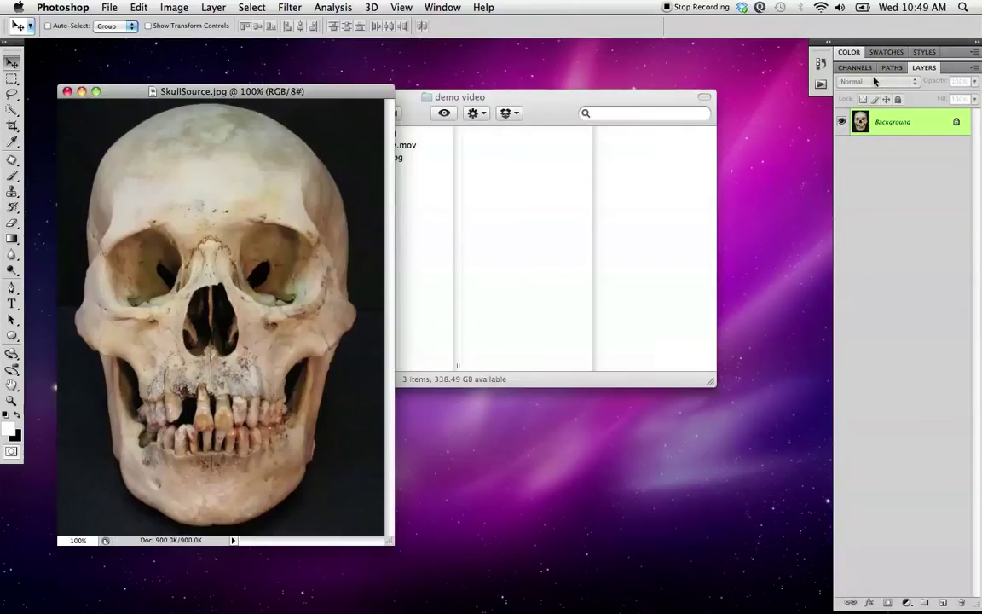
Float and lengthen the Layers panel, then move and enlarge the skull document window
mouse_move(897, 50)
left_mouse_down()
mouse_move(826, 70)
mouse_move(514, 49)
left_mouse_up()
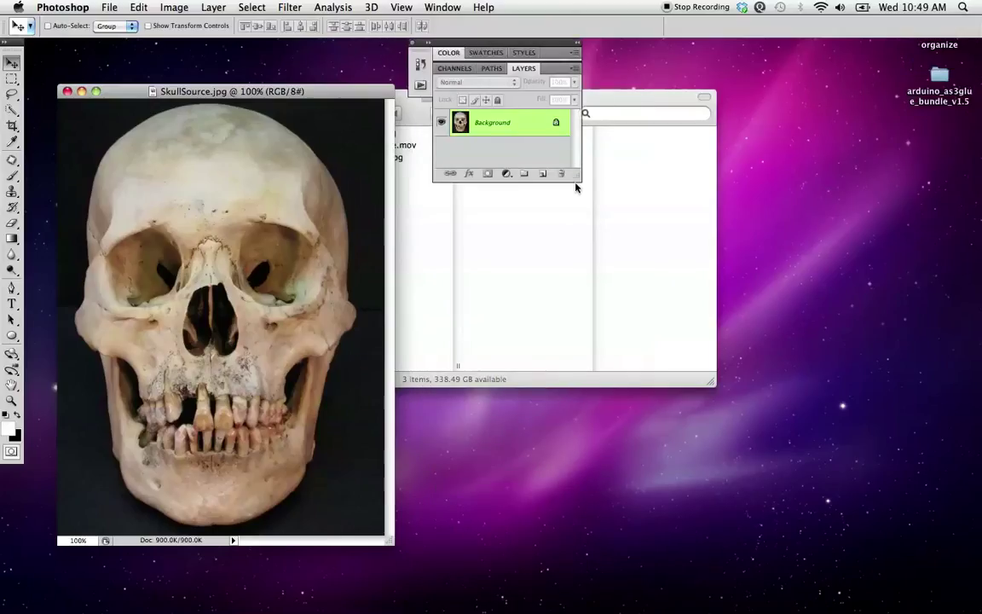
left_click_drag(576, 176, 576, 393)
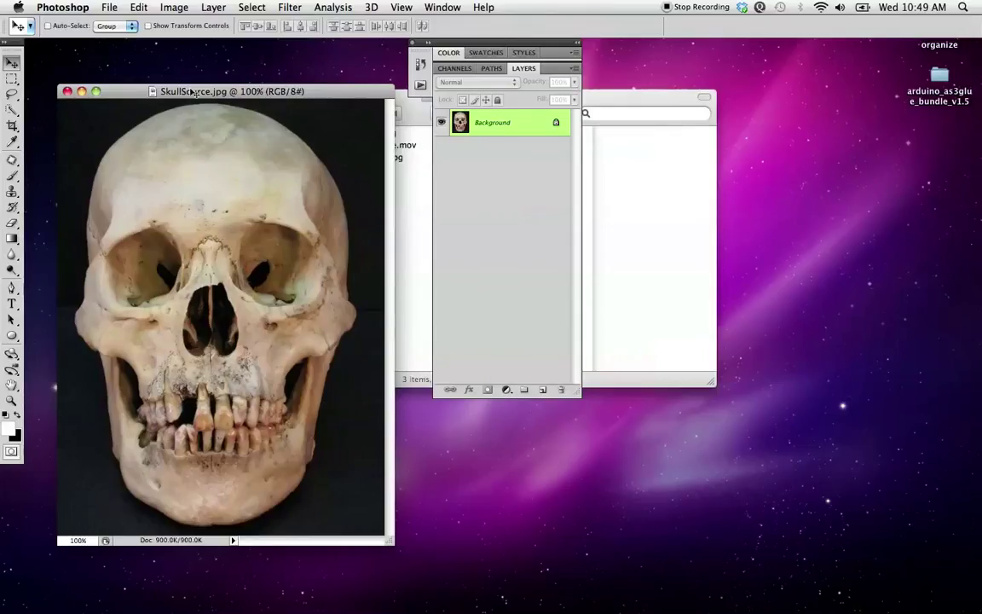
left_click_drag(194, 92, 165, 50)
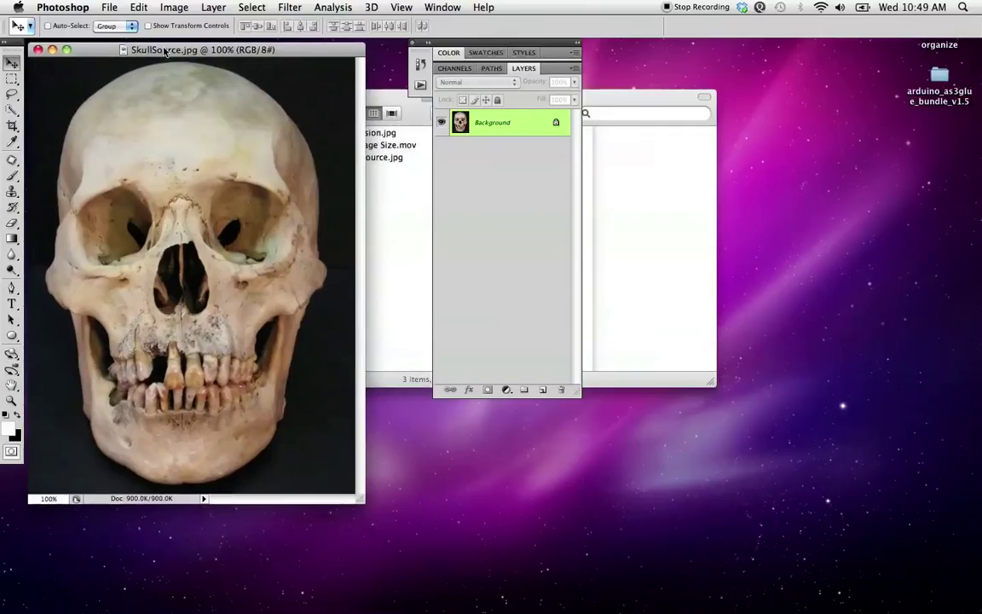
left_click_drag(363, 501, 423, 583)
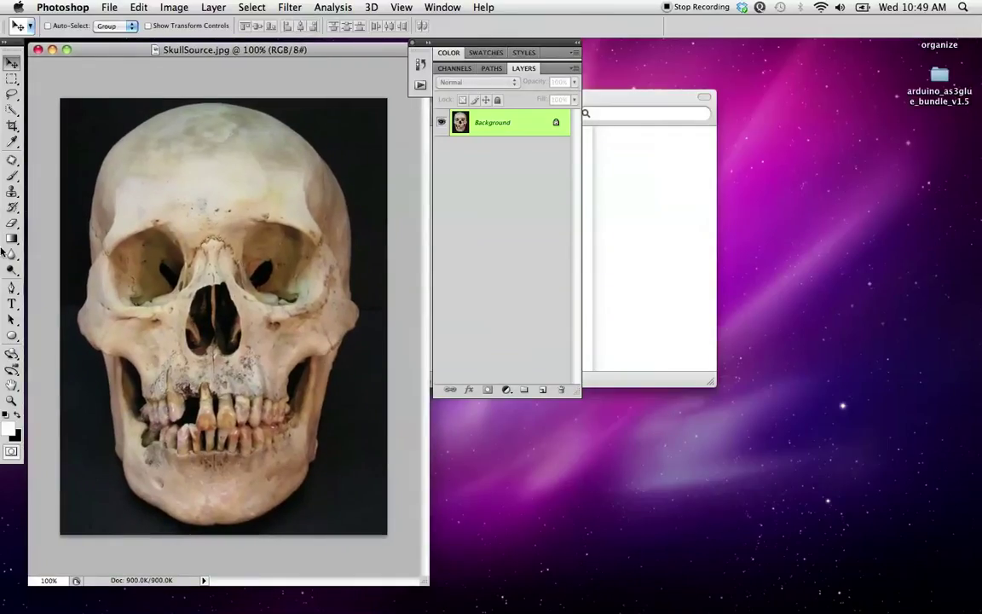
Zoom the skull's eye sockets to 300% and select the Pen tool
left_click(13, 401)
left_click(12, 402)
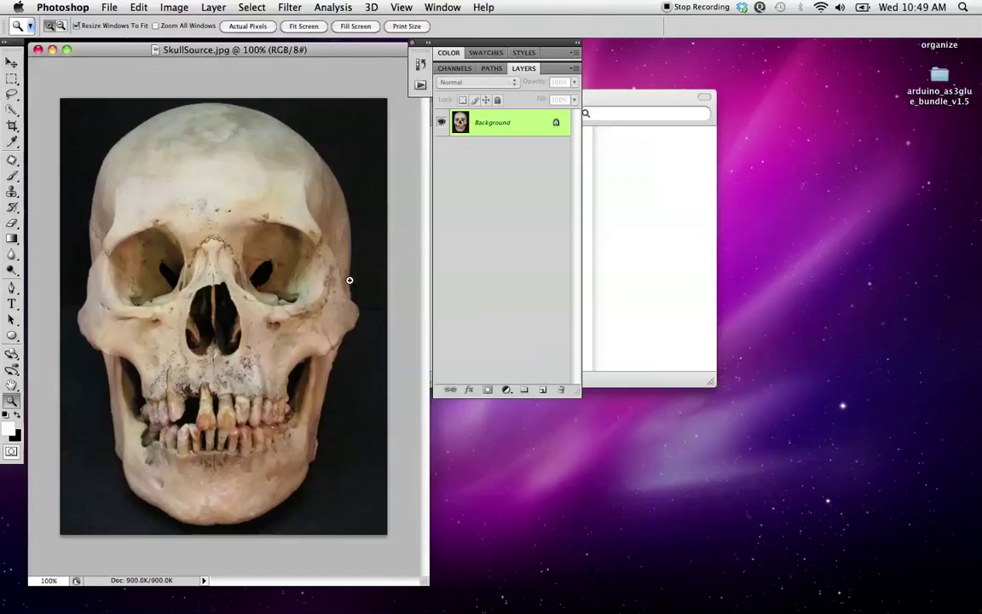
left_click(314, 154)
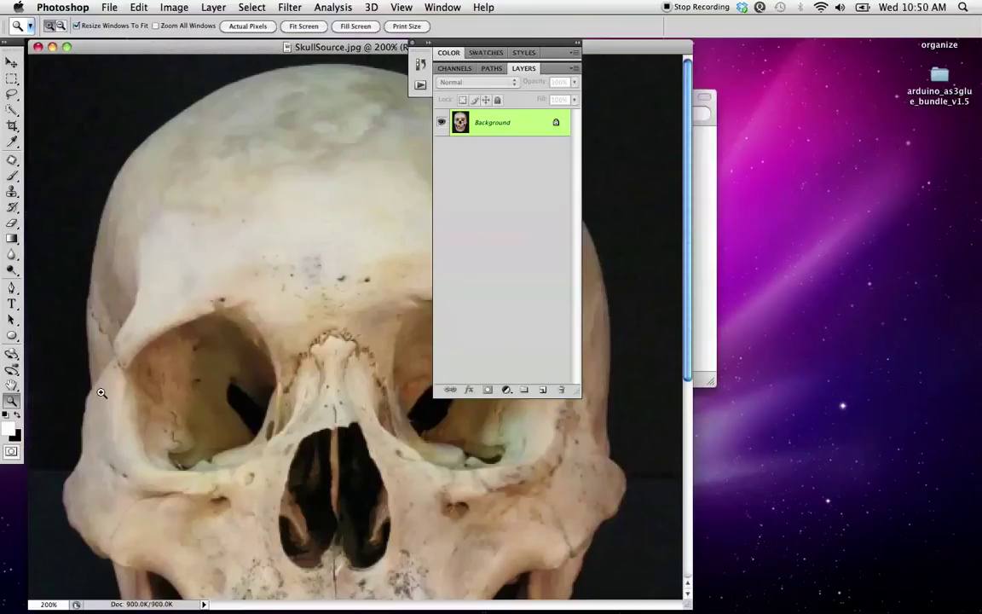
left_click(89, 348)
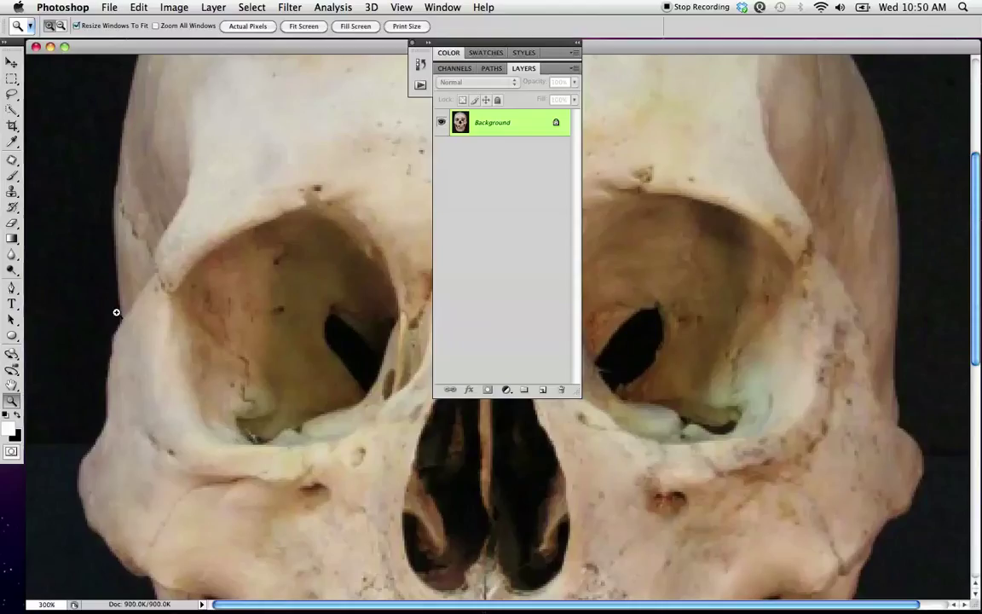
left_click(12, 289)
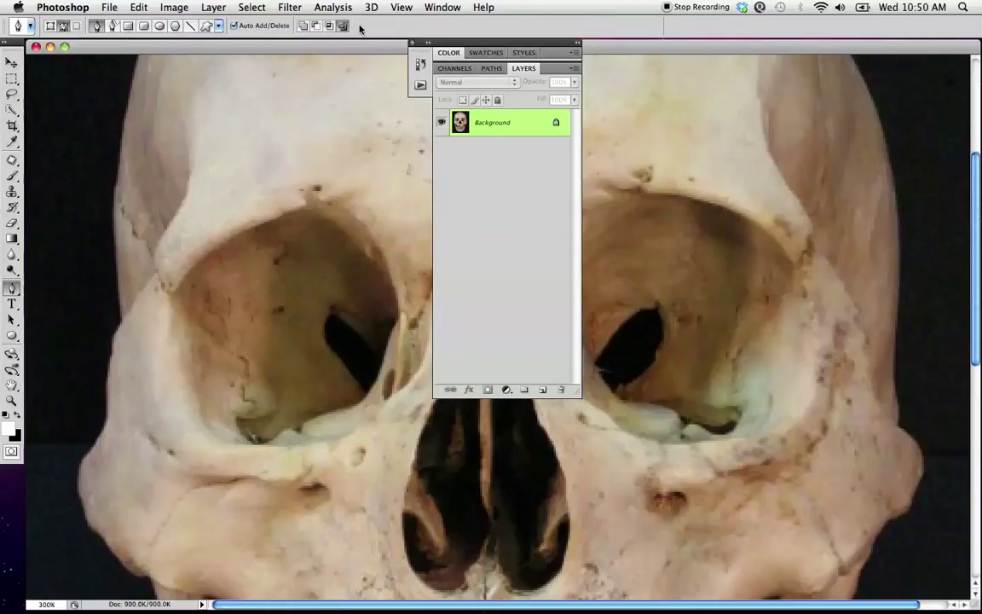
Set the Pen tool to Shape layers mode instead of Paths
left_click(304, 27)
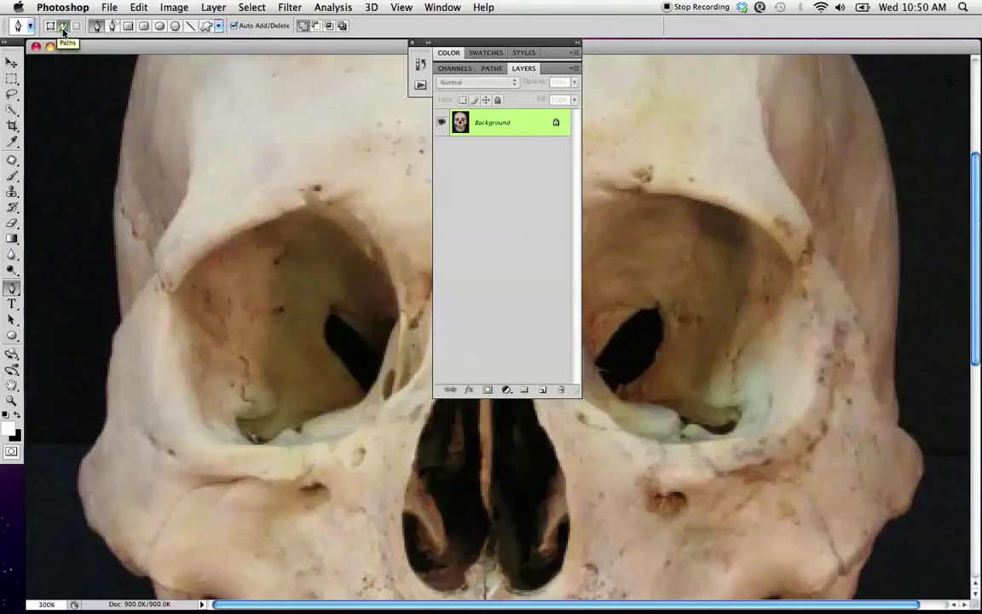
left_click(63, 26)
left_click(50, 26)
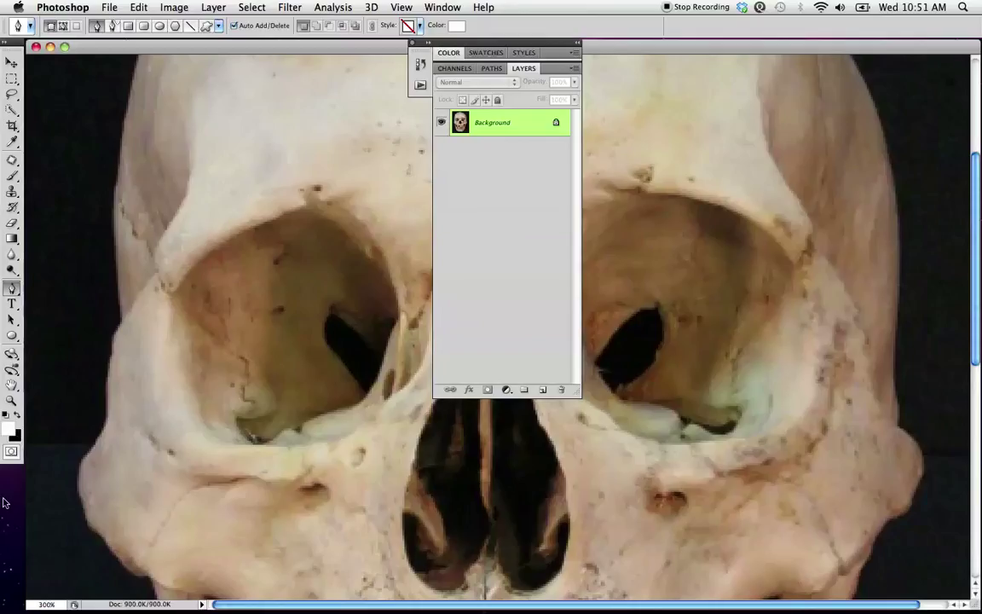
Set the foreground color to bright green 03ff21 and return to the Pen tool
left_click(8, 430)
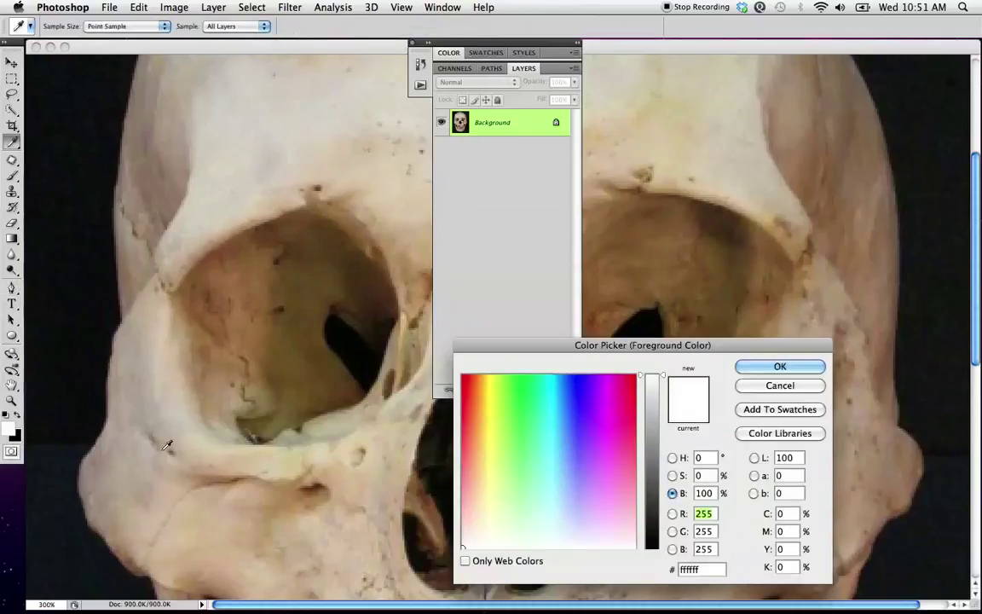
left_click_drag(587, 464, 522, 375)
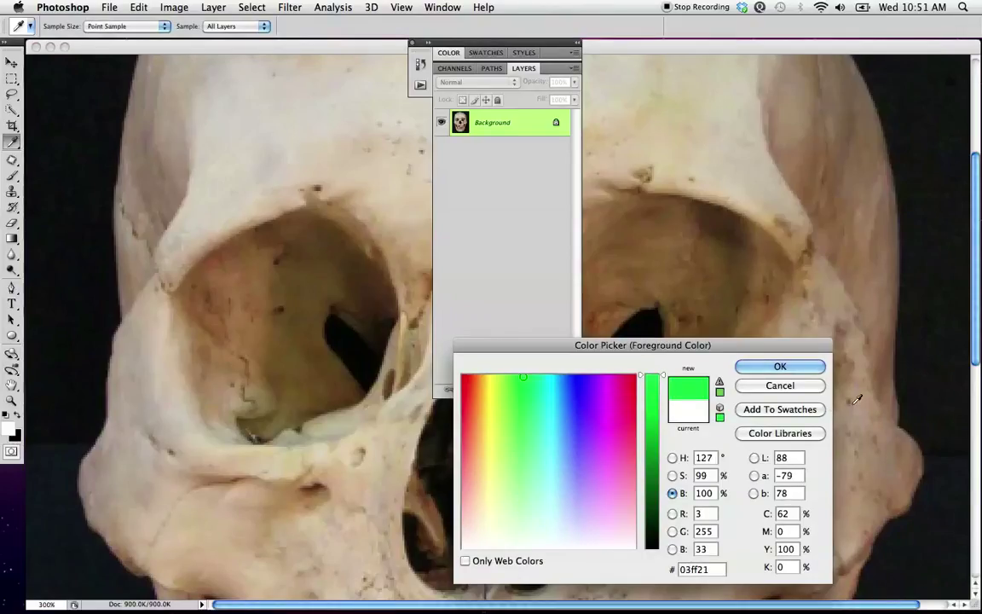
key("Return")
key("p")
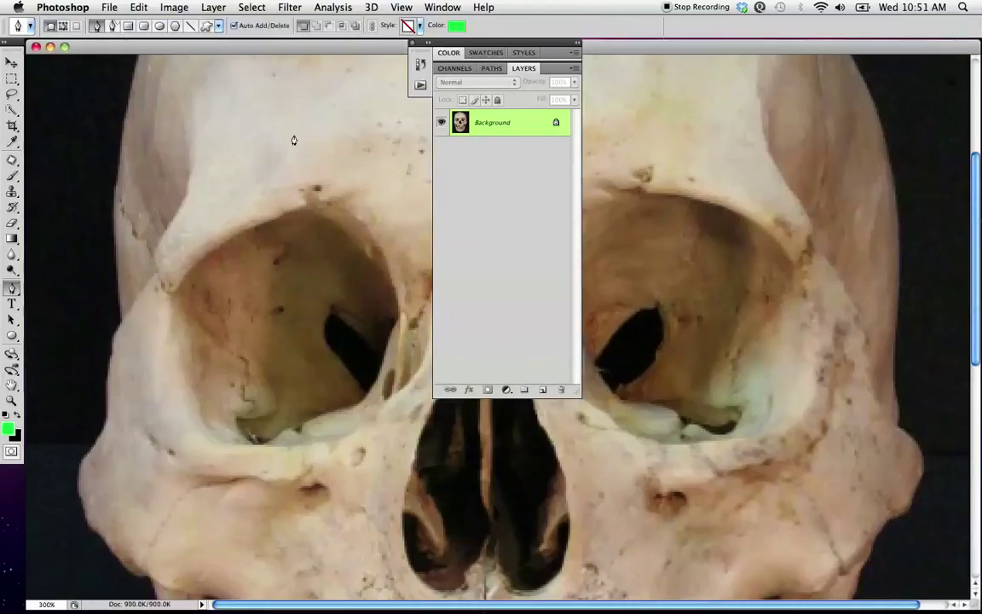
Draw a closed seven-corner green polygon, Shape 1, over the skull's left brow
left_click(209, 101)
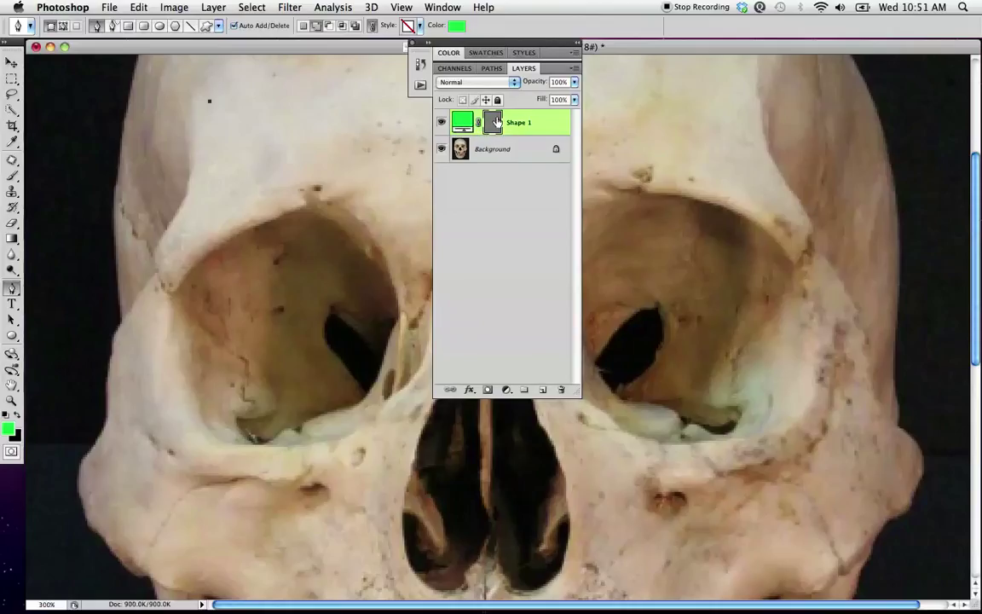
left_click(350, 85)
left_click(389, 182)
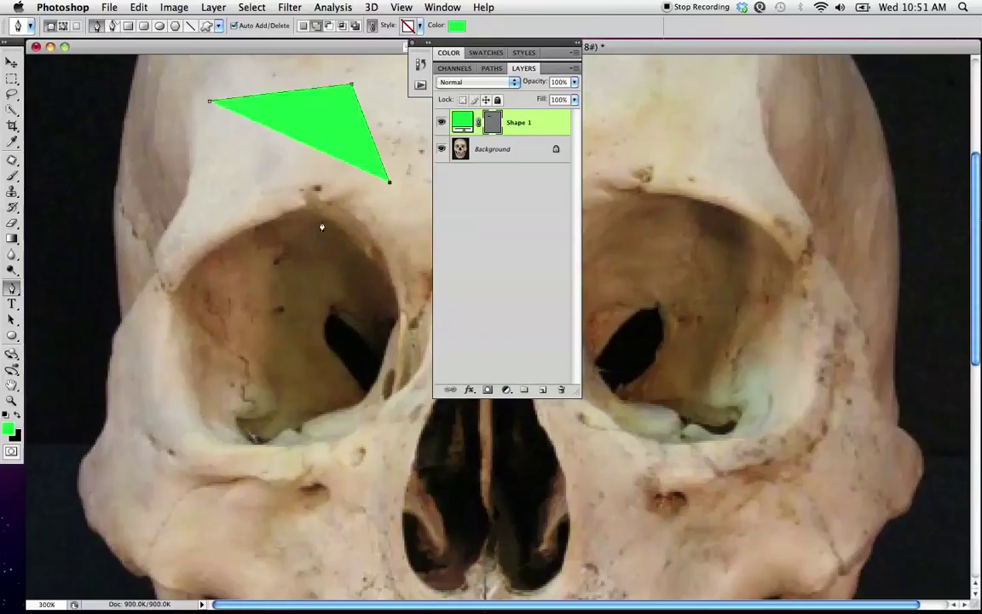
left_click(271, 232)
left_click(171, 204)
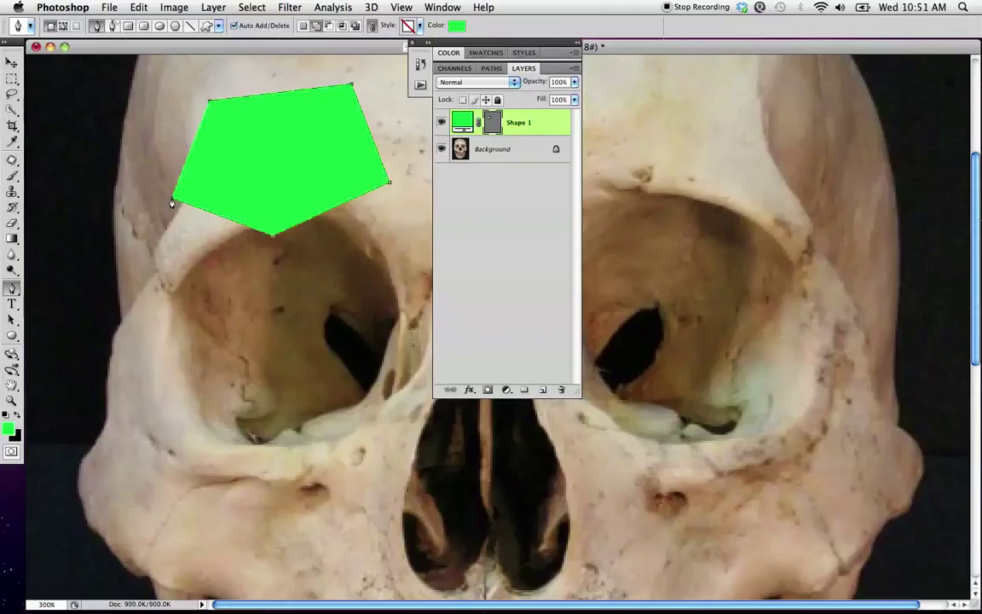
left_click(149, 137)
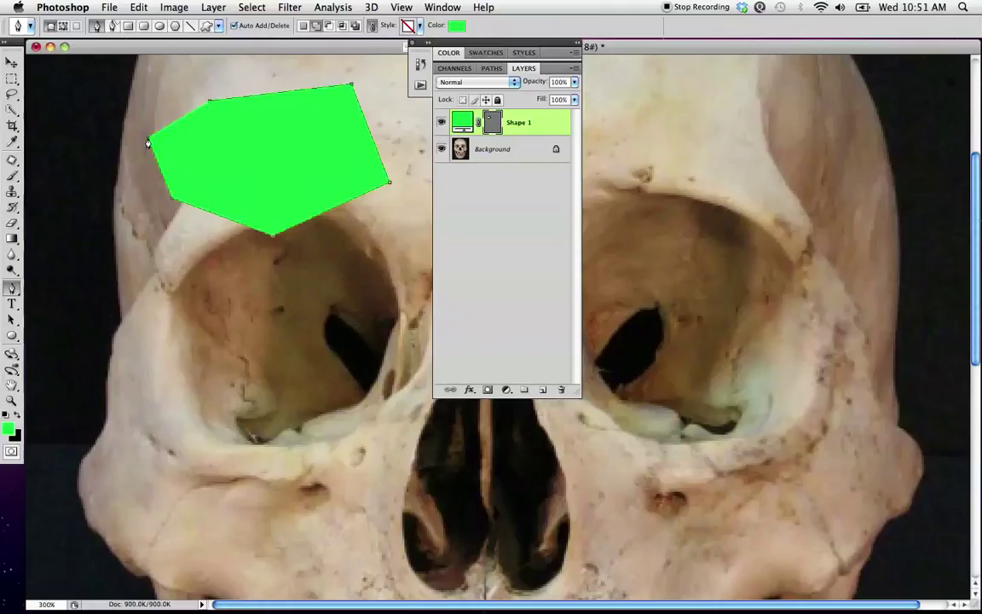
left_click(160, 73)
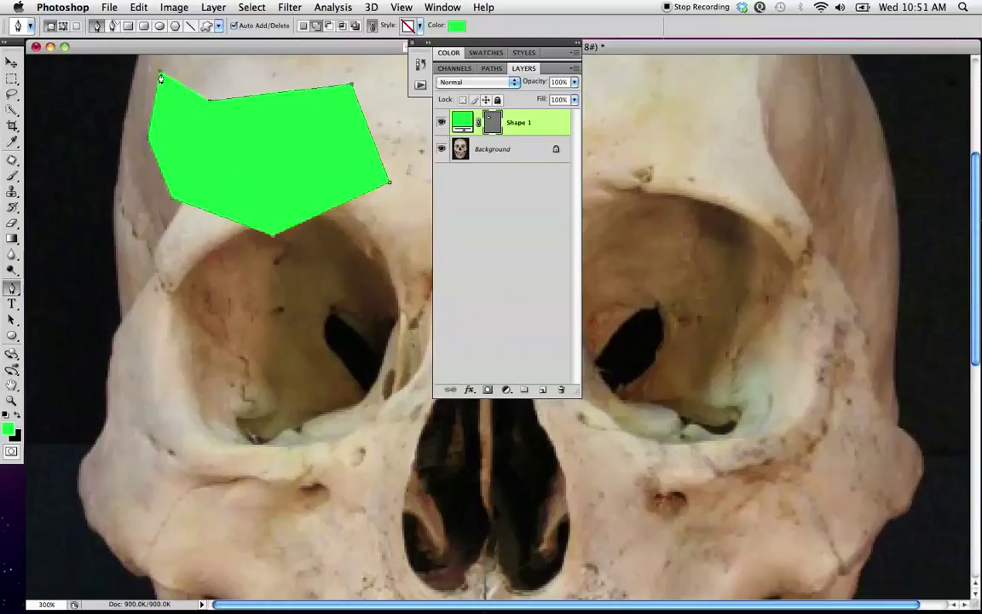
left_click(209, 108)
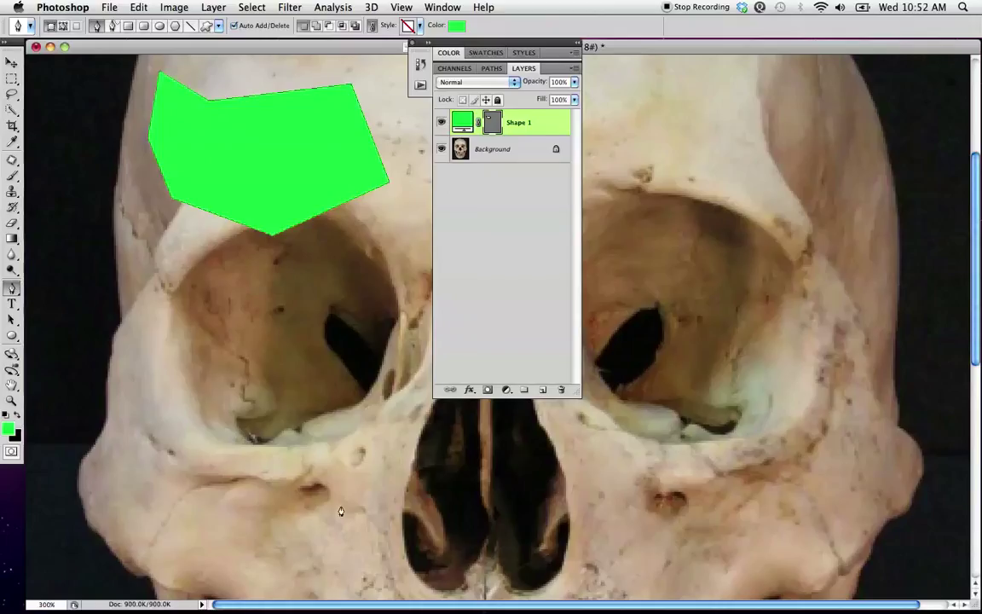
Draw a five-corner green polygon, Shape 2, on the left cheek
left_click(137, 450)
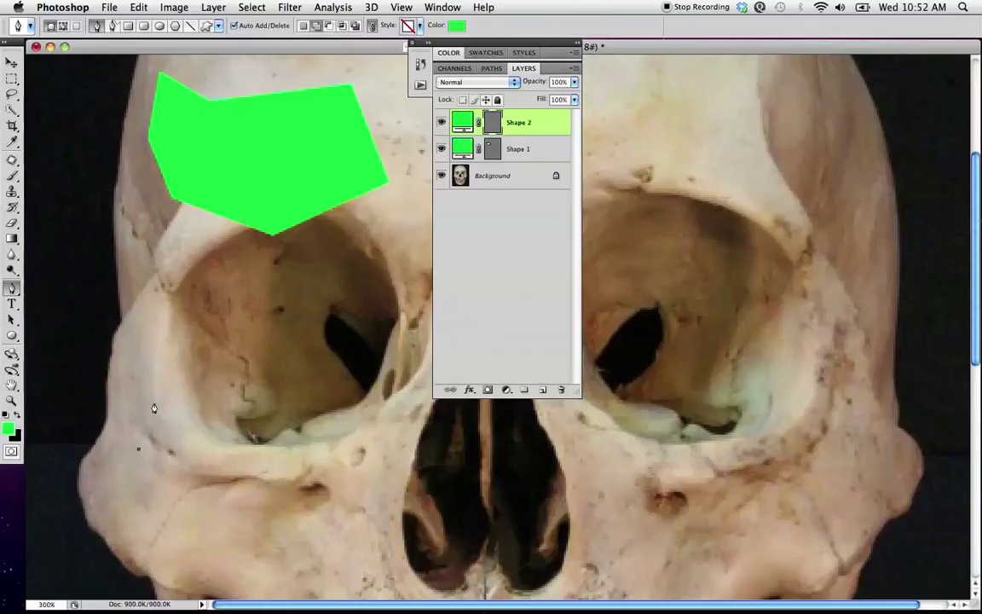
left_click(155, 340)
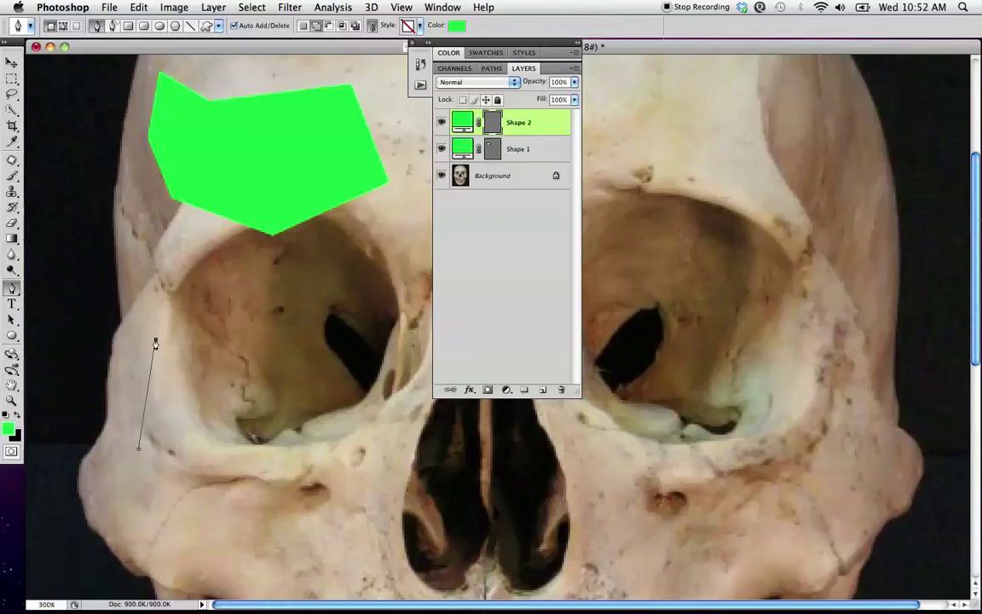
left_click(304, 304)
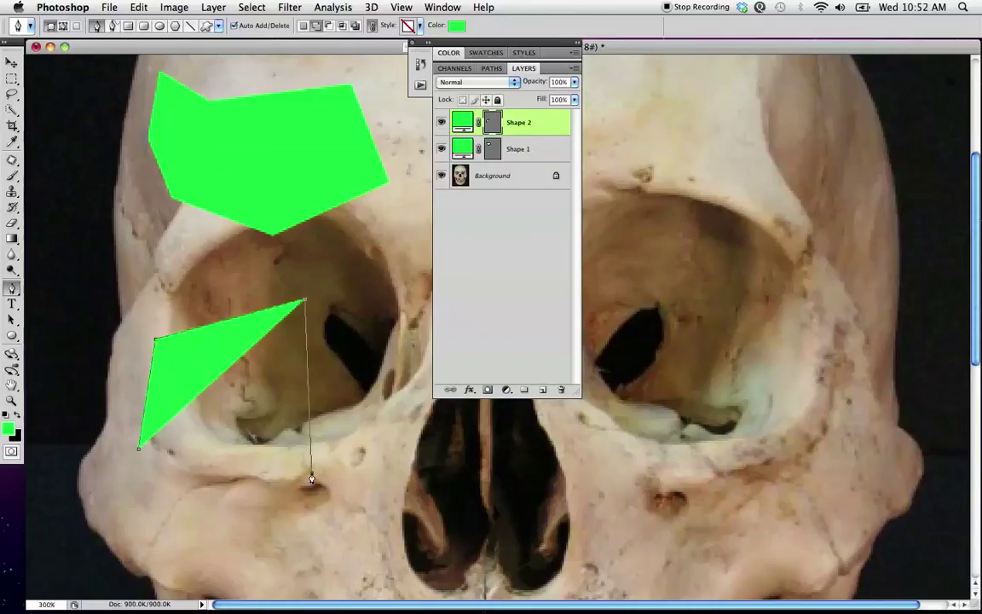
left_click(311, 471)
left_click(216, 538)
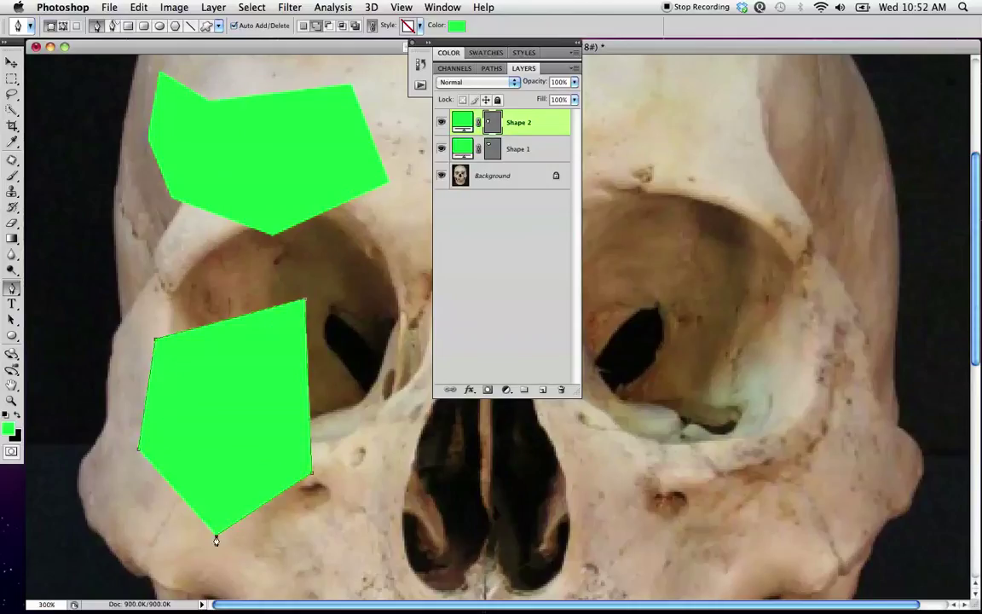
key("Return")
Delete the Shape 2 and Shape 1 practice layers in the trash
left_click_drag(544, 125, 562, 391)
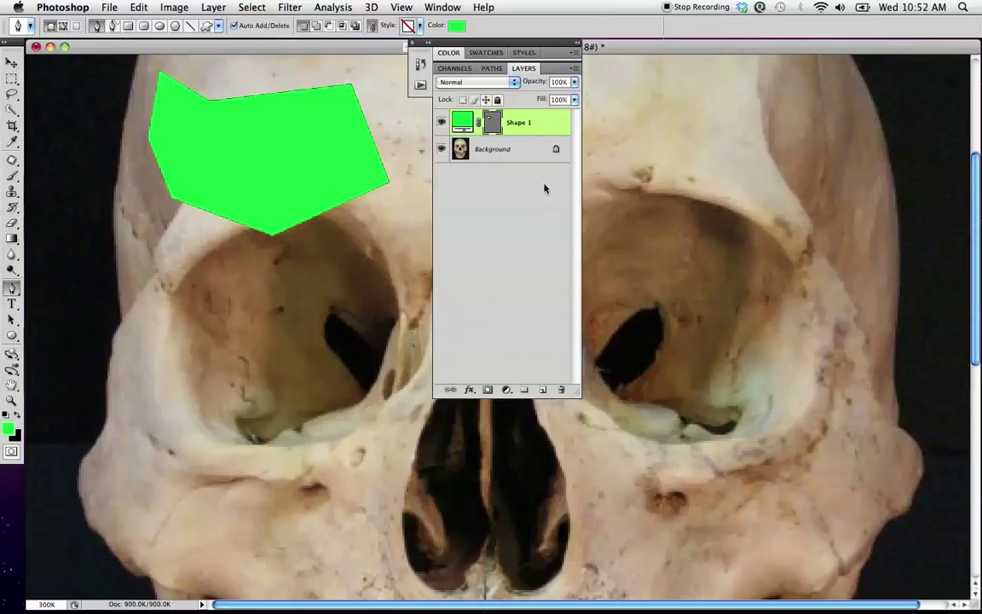
left_click_drag(534, 129, 561, 390)
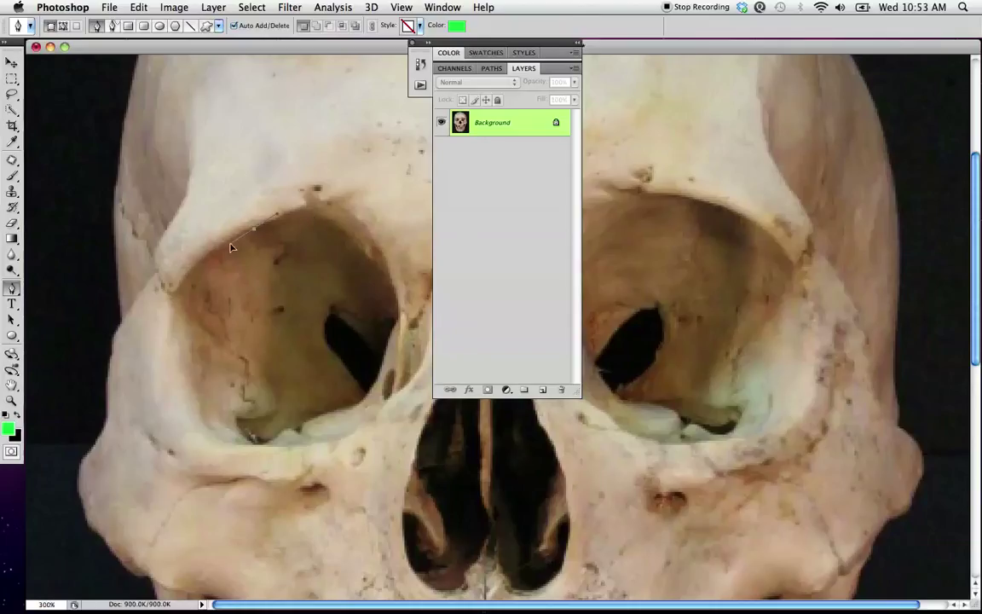
Trace the left eye socket with curved pen anchors, refining the top-left curve
left_click(213, 250)
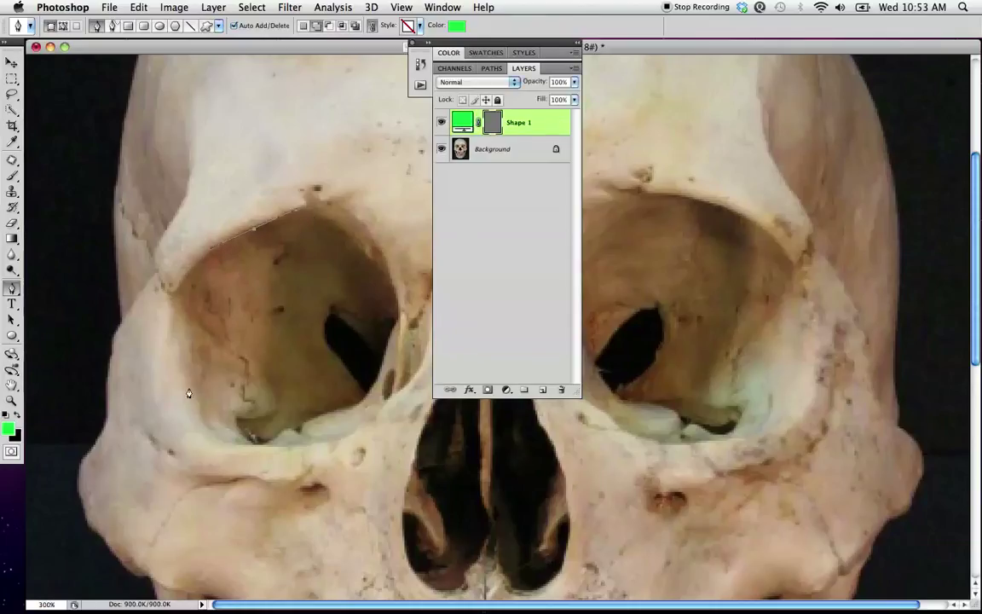
left_click_drag(187, 373, 238, 468)
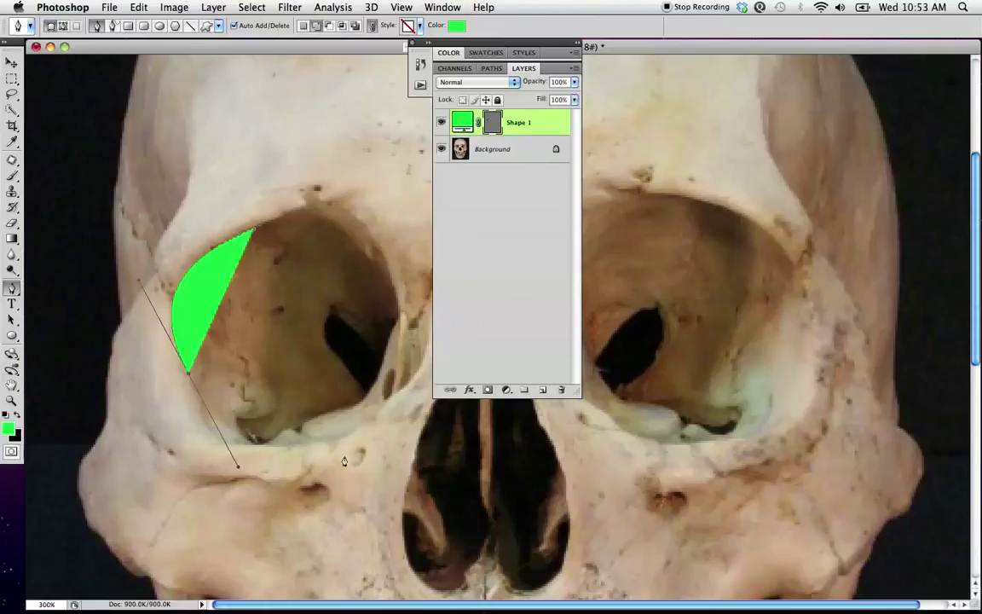
mouse_move(401, 375)
left_mouse_down()
mouse_move(408, 283)
mouse_move(417, 286)
left_mouse_up()
left_click_drag(329, 204, 294, 198)
left_click(248, 236, "super")
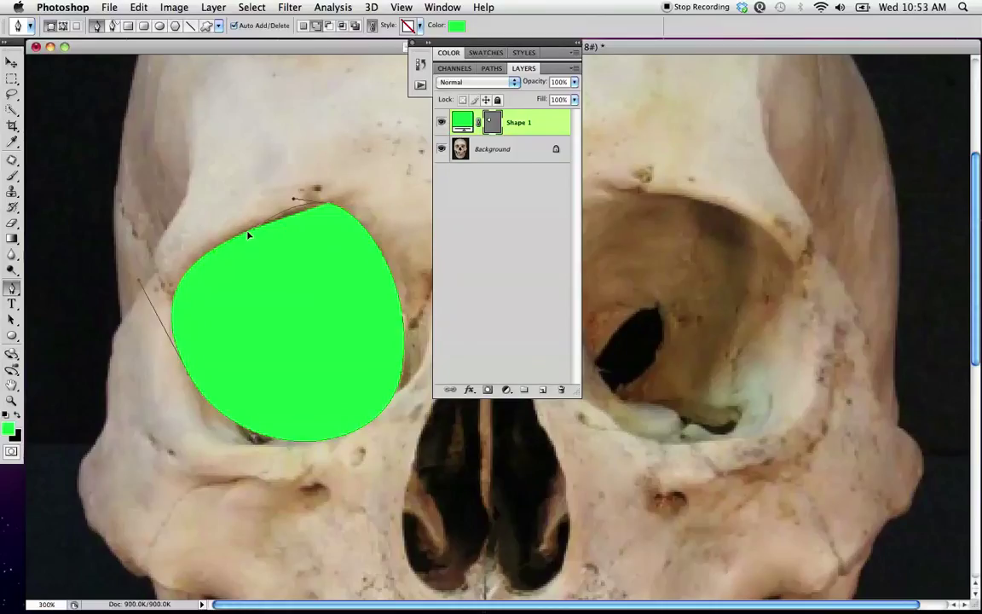
key("Return")
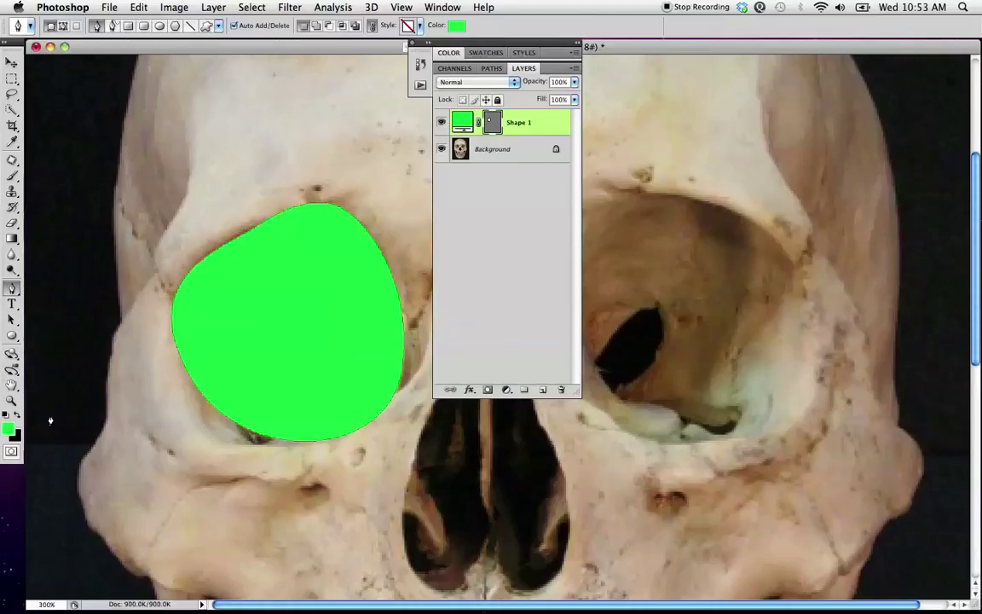
Zoom in closely on the green shape's upper-left edge
left_click(12, 401)
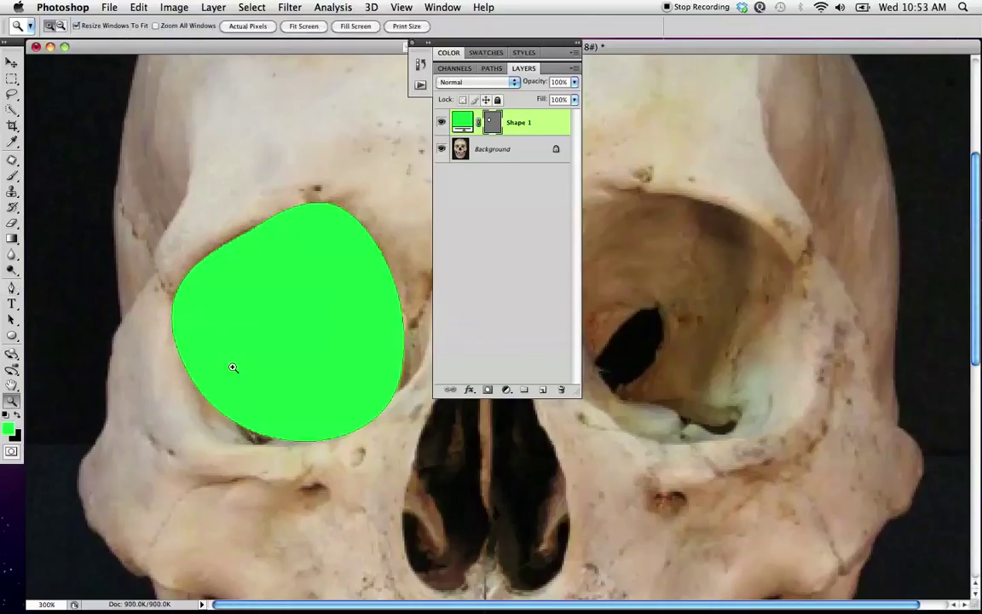
left_click(277, 218)
left_click(363, 377)
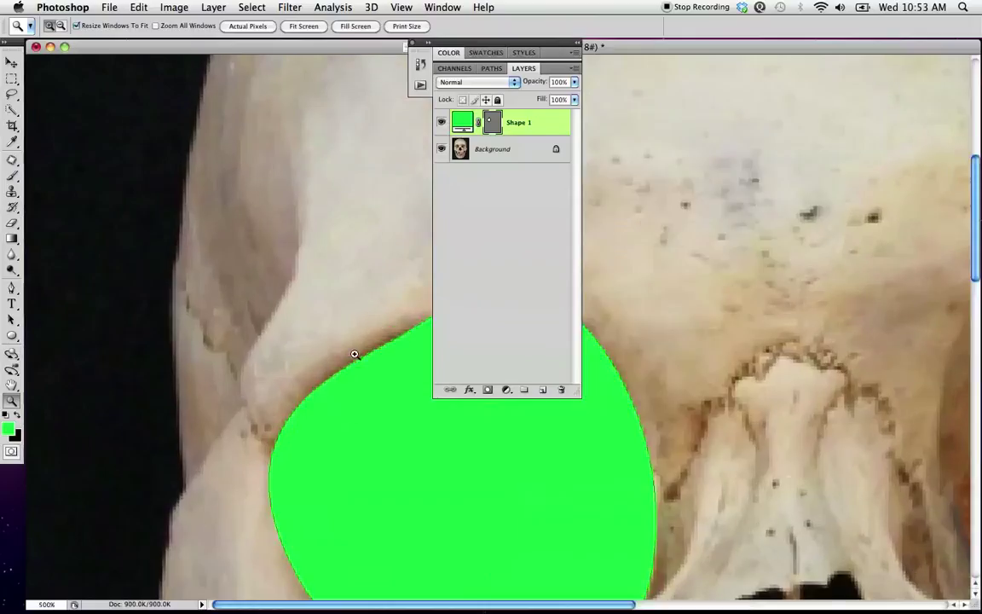
left_click(345, 375)
left_click(344, 359)
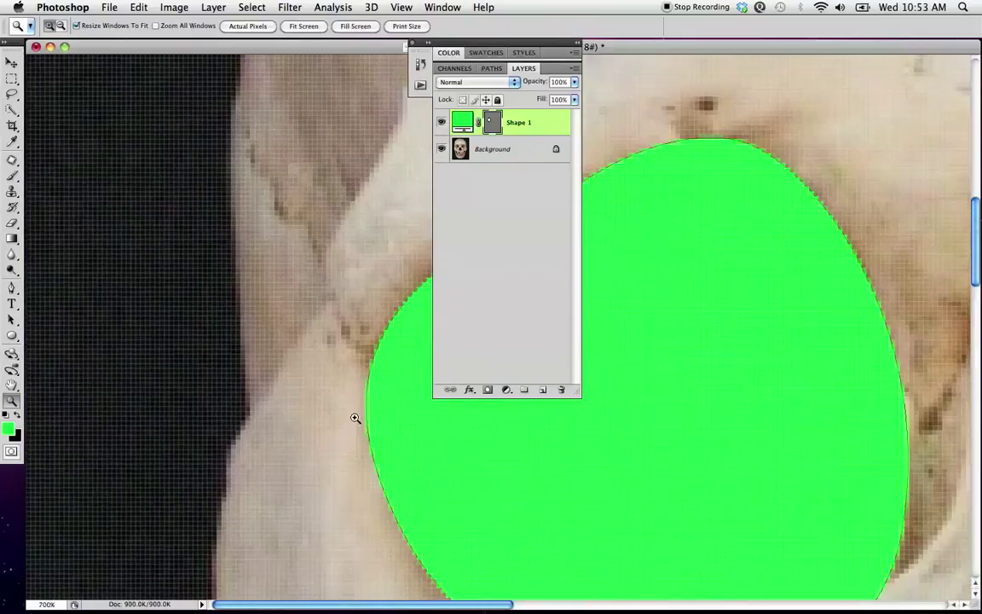
left_click(337, 331)
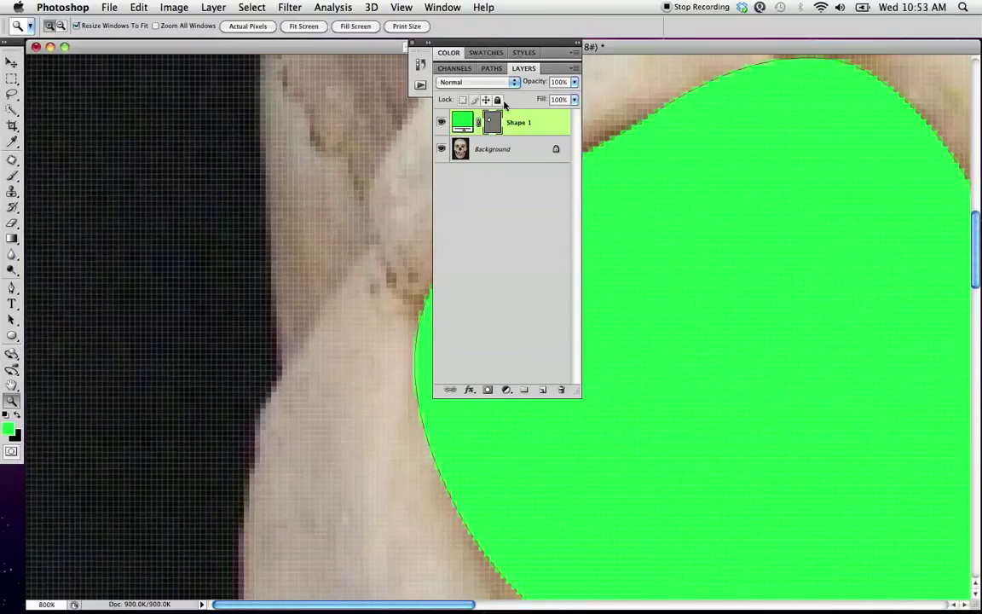
Dock the Layers panel group at the right edge and magnify the shape's top edge
mouse_move(431, 44)
left_mouse_down()
mouse_move(917, 44)
mouse_move(855, 43)
left_mouse_up()
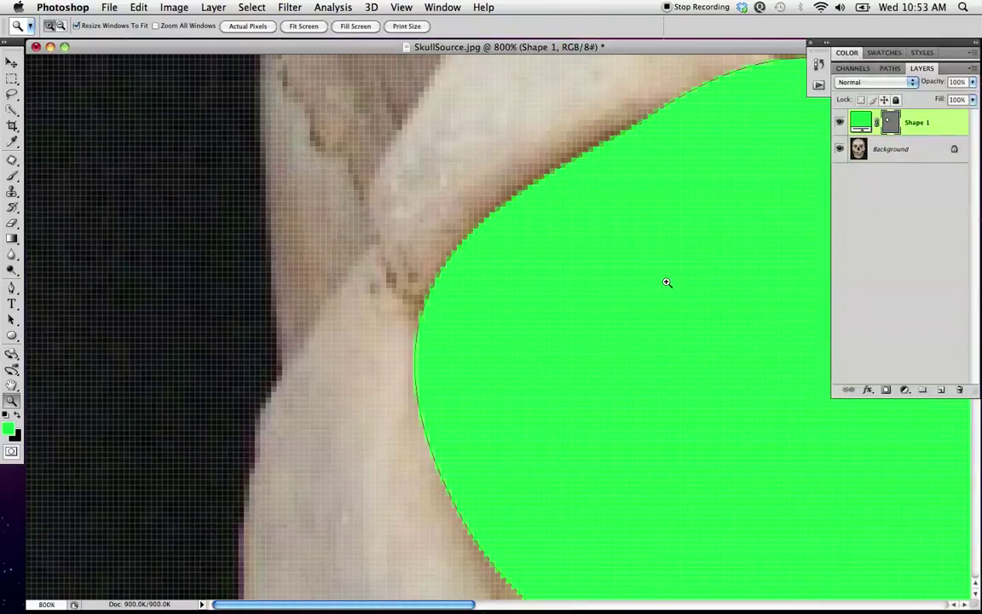
mouse_move(704, 282)
left_mouse_down()
mouse_move(462, 287)
mouse_move(350, 385)
mouse_move(384, 265)
mouse_move(367, 414)
left_mouse_up()
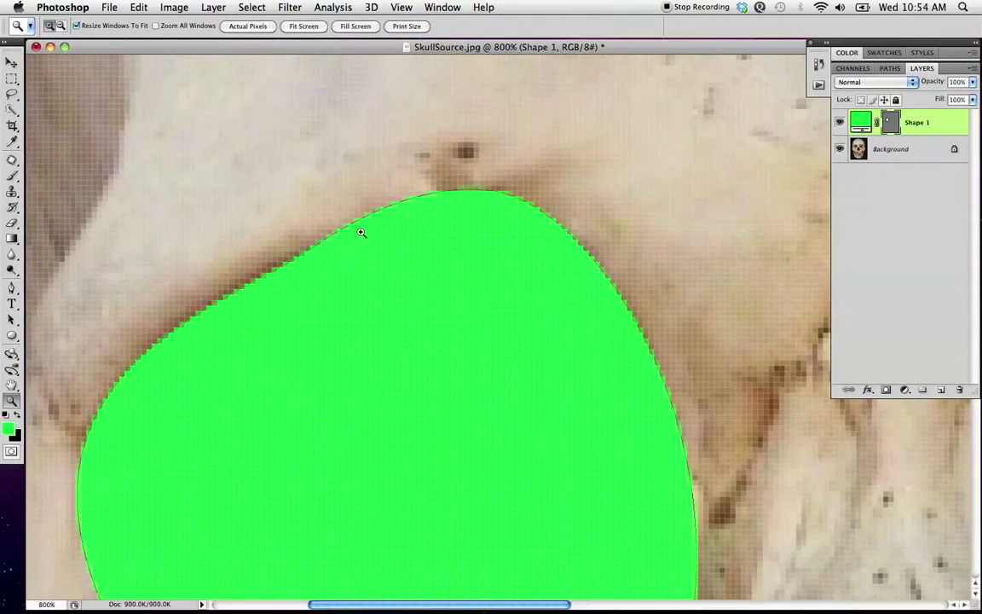
left_click(362, 233)
left_click(409, 258)
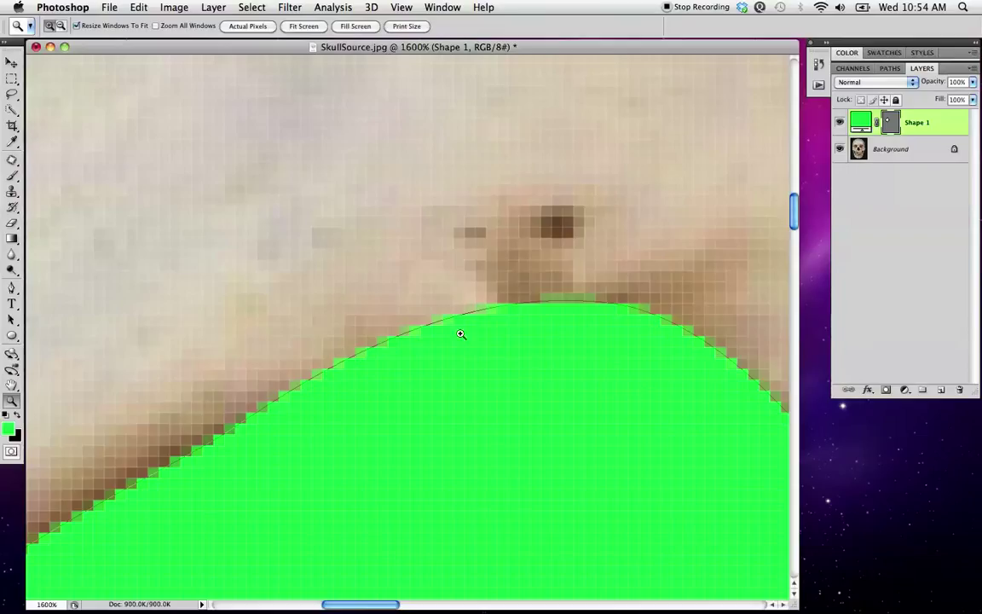
Zoom to 3200% on the green shape's top edge to inspect its soft edge pixels
left_click(434, 329)
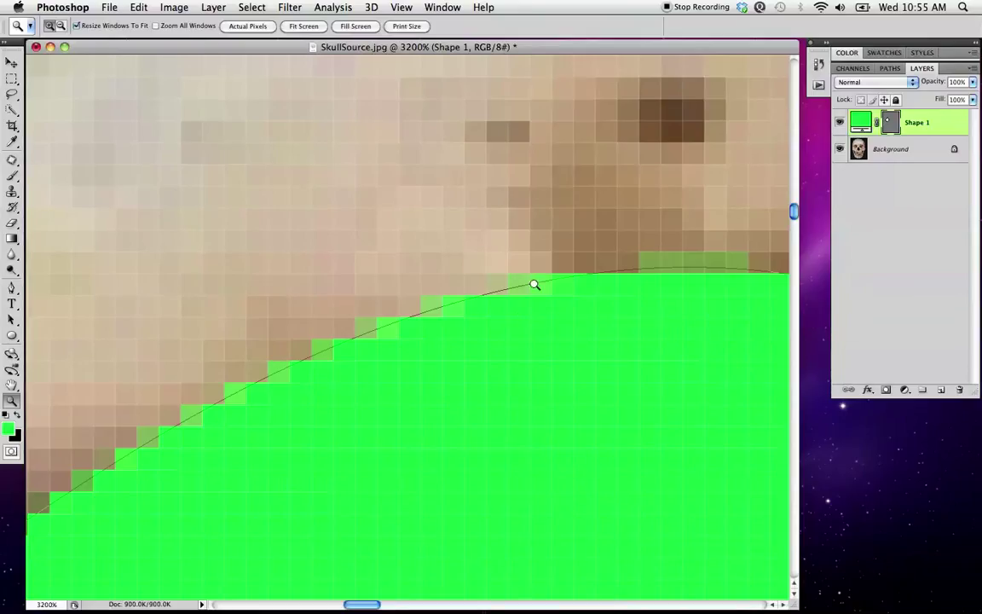
Zoom back out from the pixel view to see the whole eye-socket shape
left_click(385, 413, "alt")
left_click(409, 378, "alt")
left_click(409, 377, "alt")
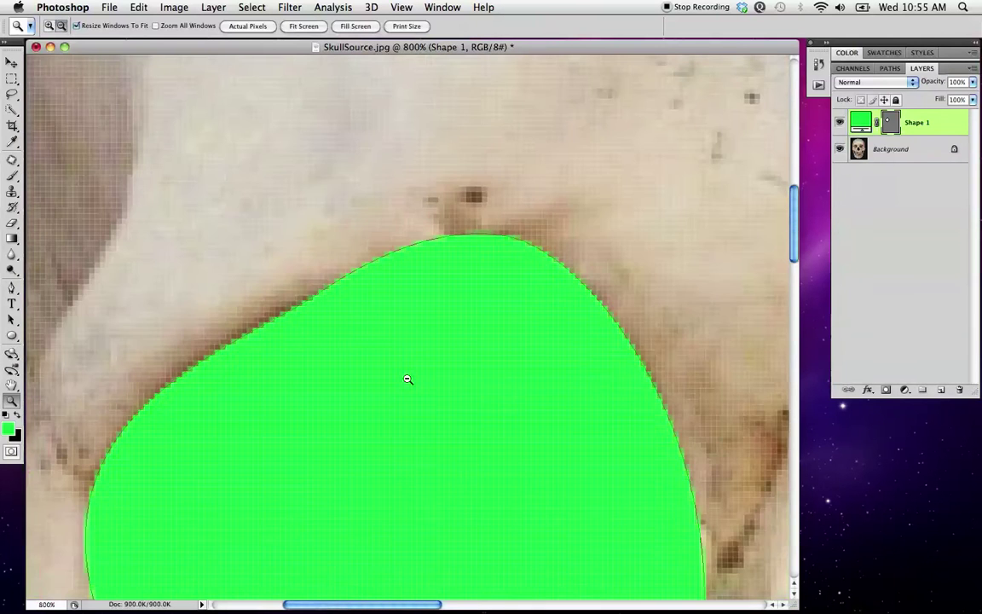
left_click(408, 378, "alt")
left_click(407, 379, "alt")
left_click(407, 378, "alt")
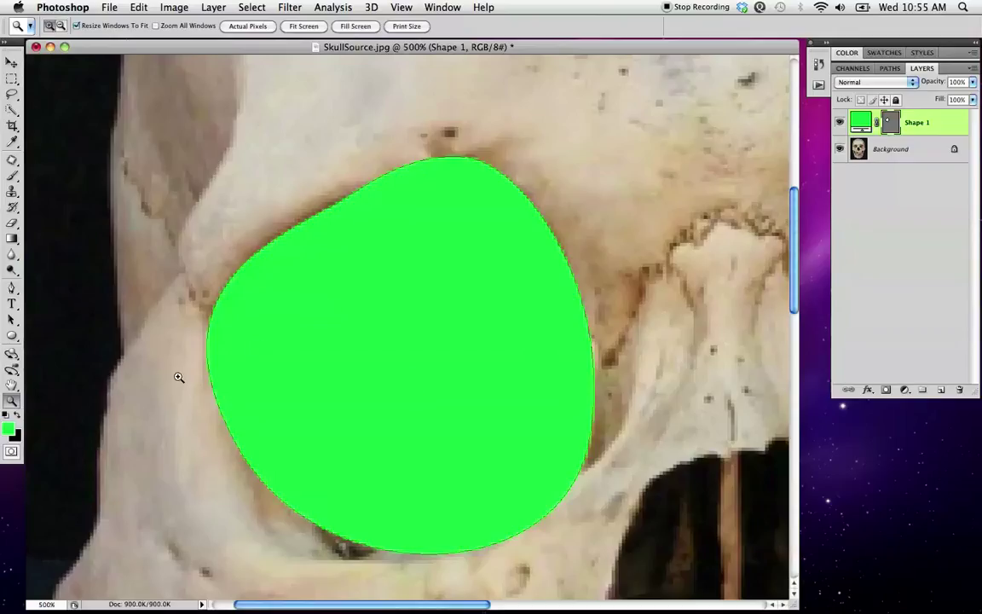
Switch to the Direct Selection Tool and select the shape's left and bottom path segments
left_click_drag(12, 318, 35, 334)
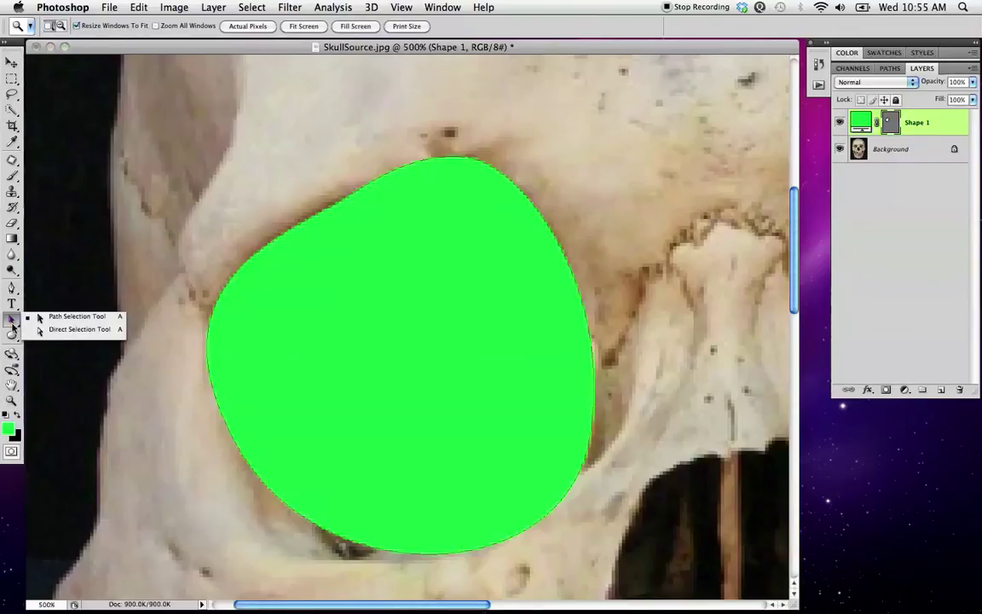
left_click(35, 333)
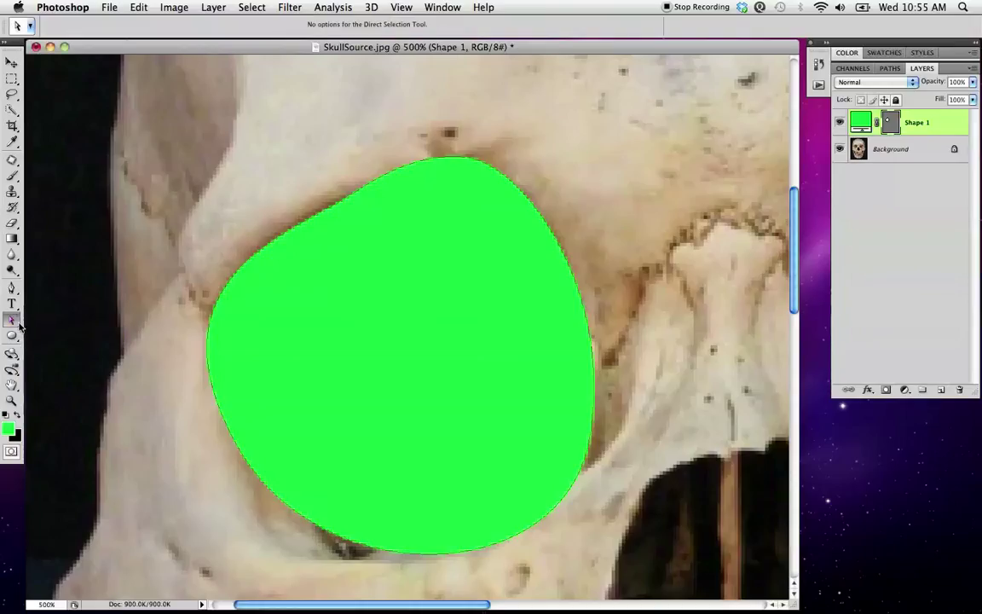
left_click_drag(13, 323, 40, 330)
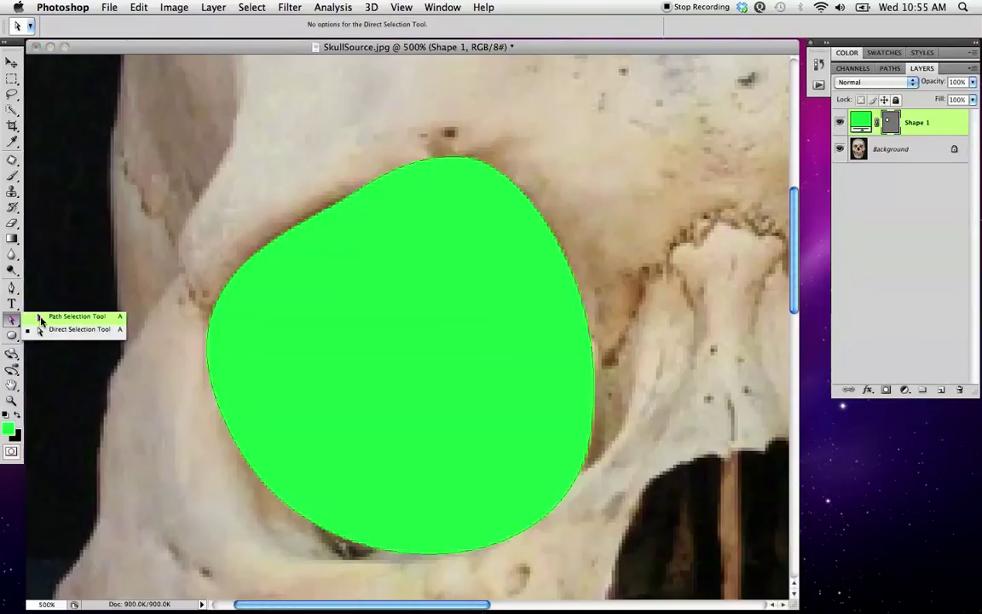
left_click(41, 330)
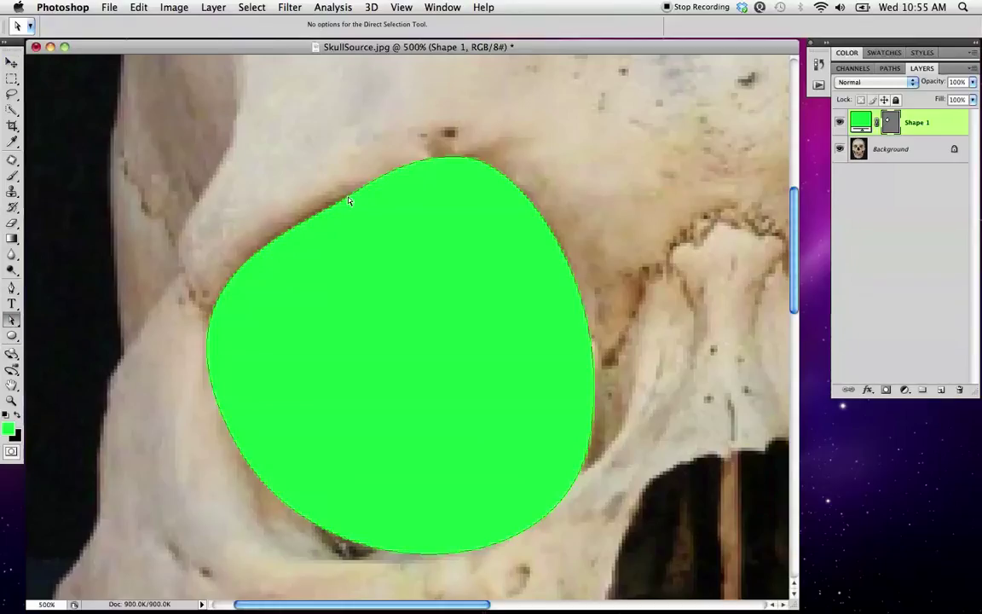
left_click(207, 366)
left_click(373, 554)
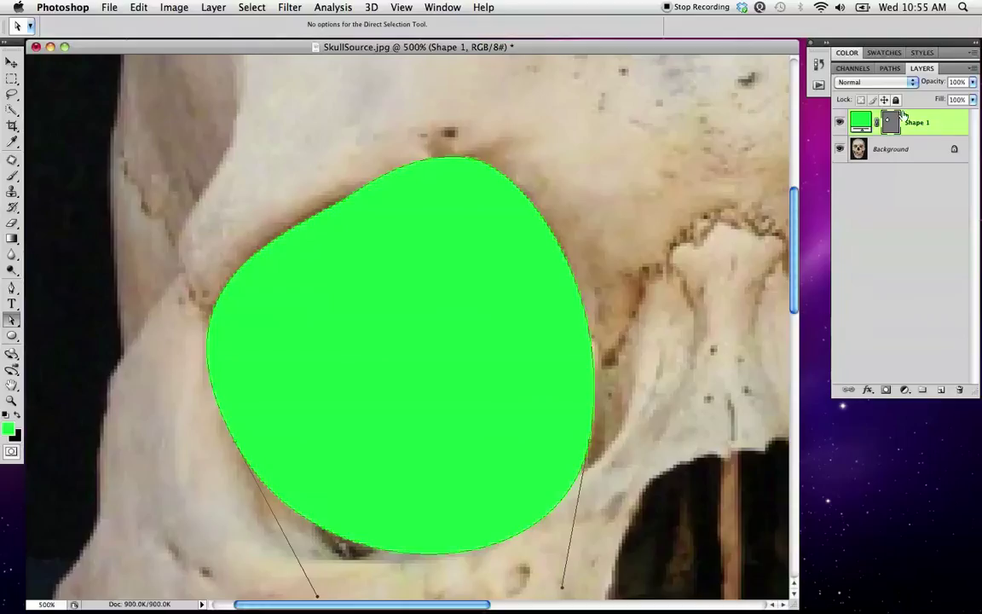
Set the Shape 1 layer opacity to 42%
left_click(972, 82)
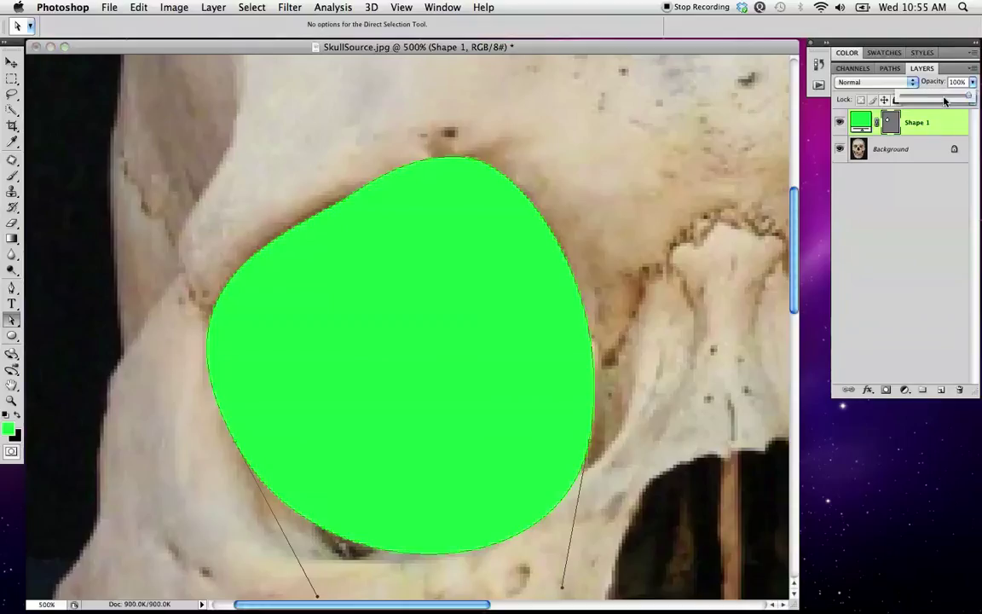
left_click_drag(937, 99, 930, 106)
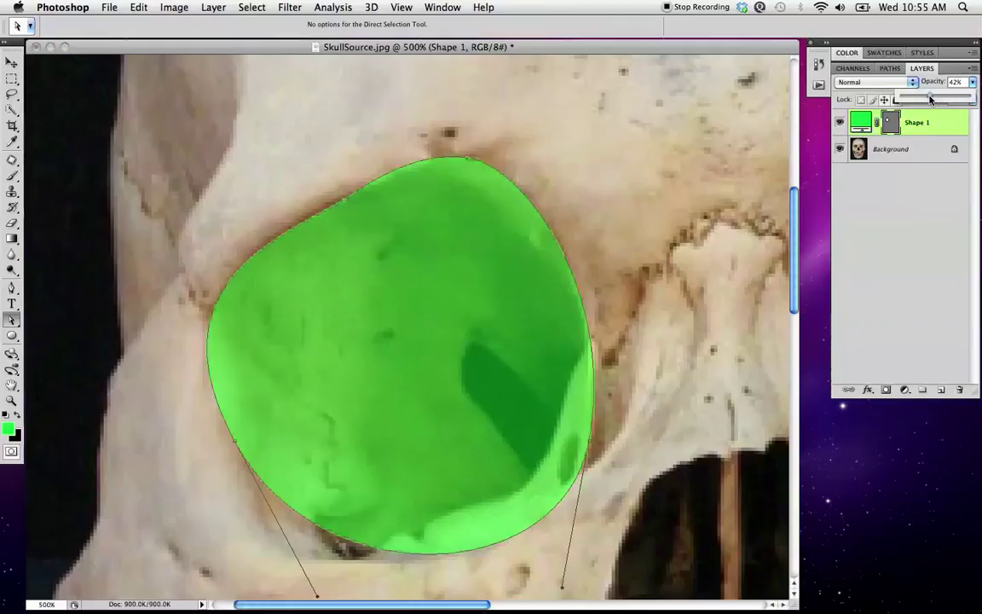
left_click(921, 218)
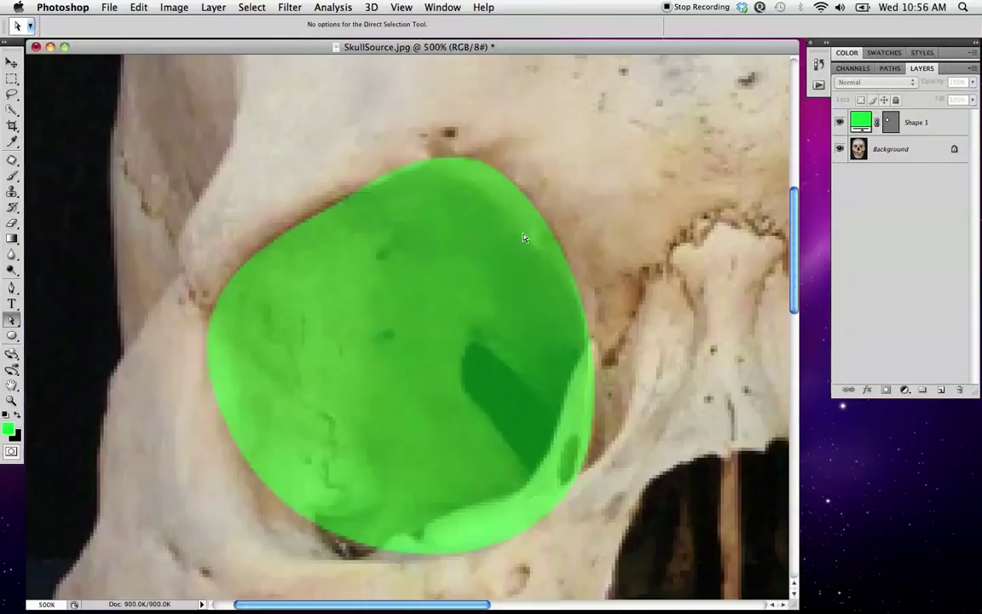
Reshape Shape 1's outline, pulling the top anchor and right edge in to fit the socket
left_click(492, 177)
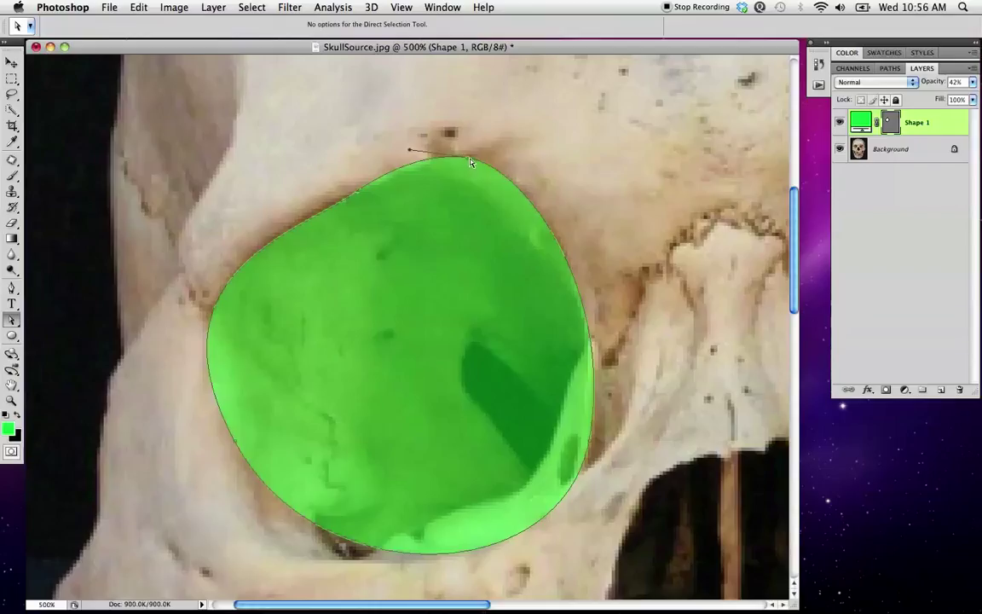
left_click_drag(468, 162, 460, 181)
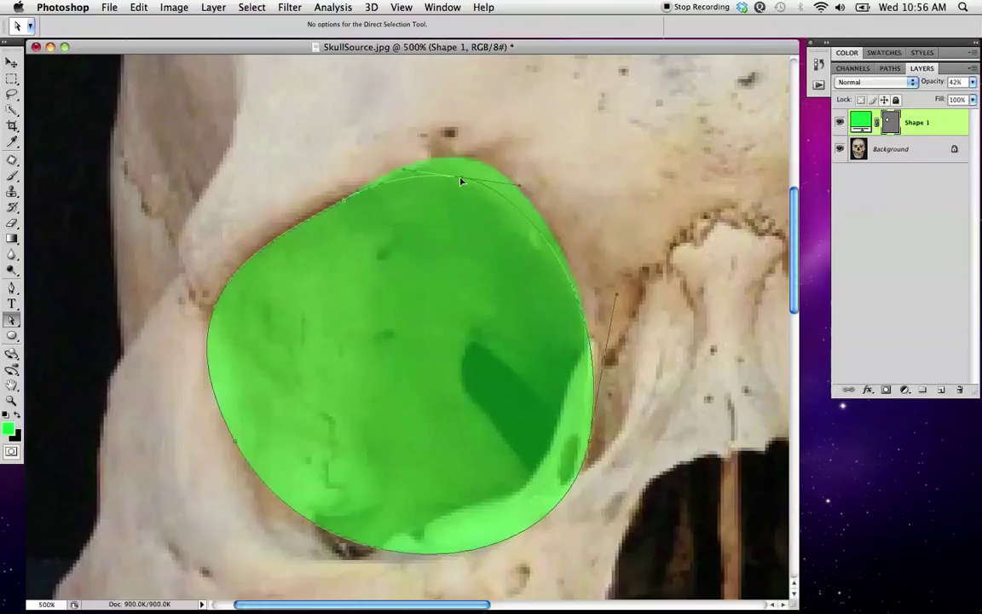
left_click(590, 445)
left_click_drag(590, 445, 582, 429)
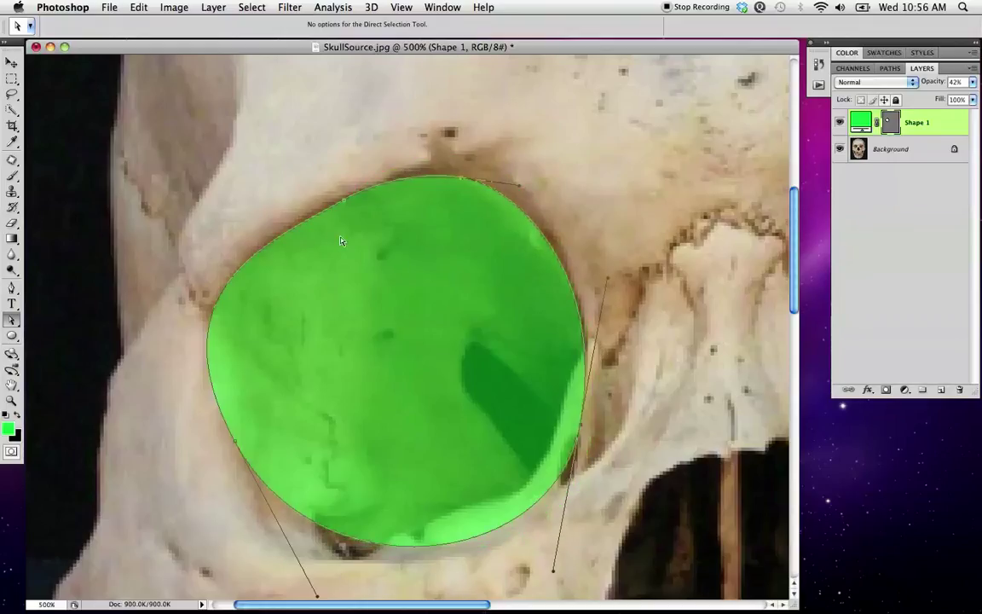
left_click(220, 311)
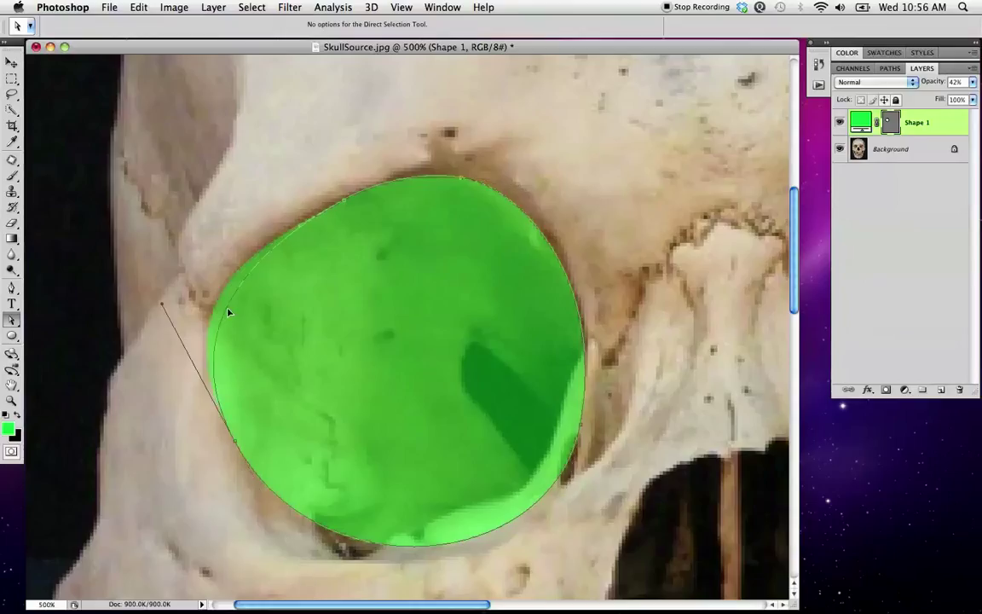
left_click(237, 444)
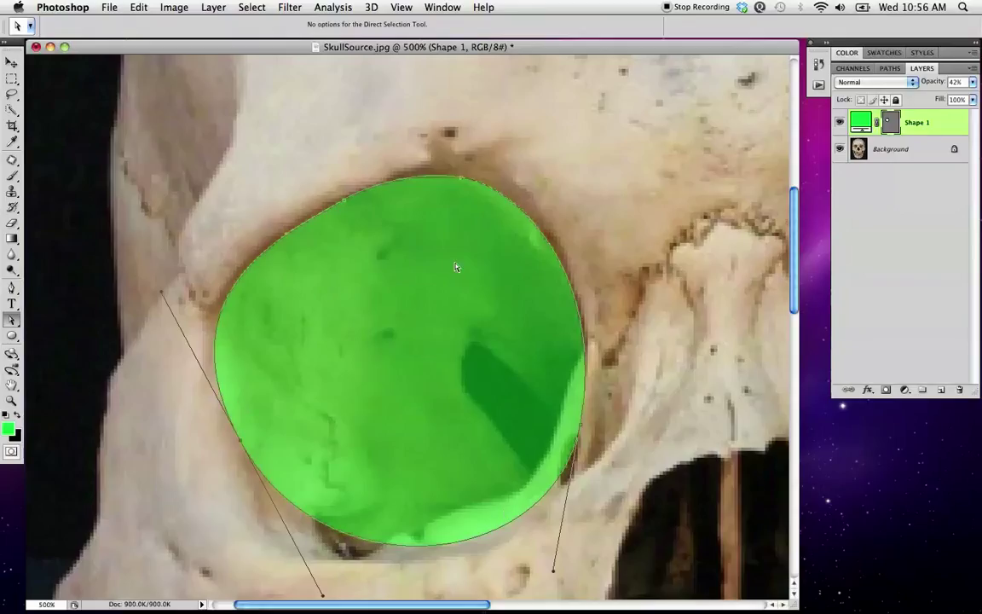
left_click(611, 173)
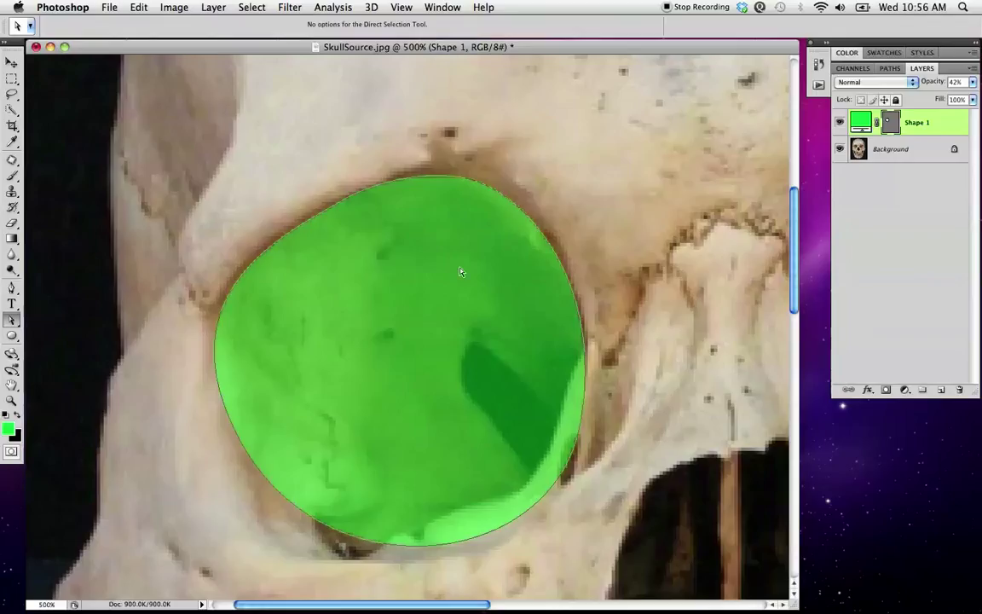
Delete the Shape 1 layer by dragging it to the Layers panel trash
left_click(525, 217)
left_click_drag(958, 124, 960, 389)
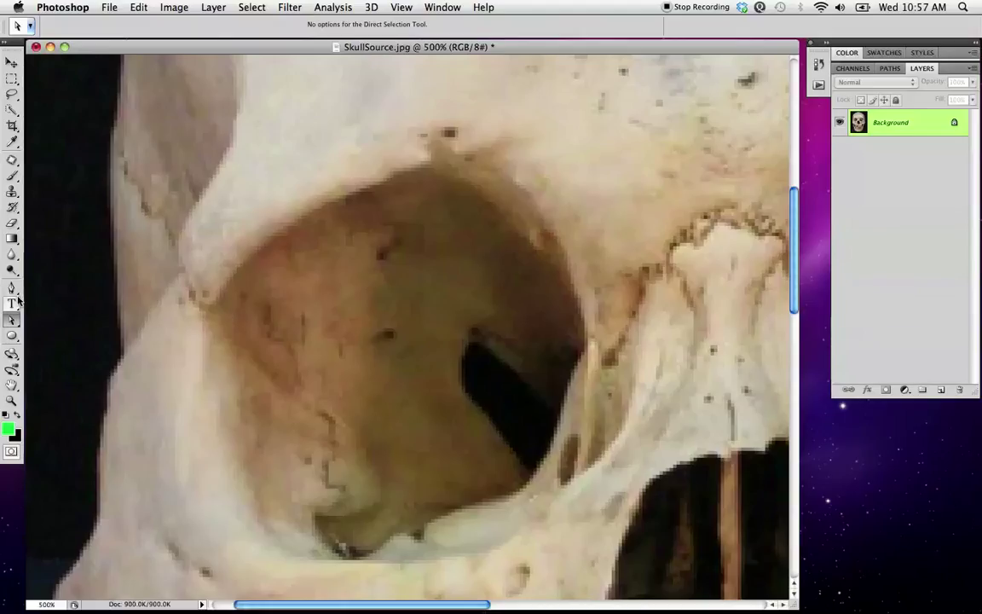
Trace the left eye socket rim with curved Pen anchors, closing the path into a new Shape 1
key("p")
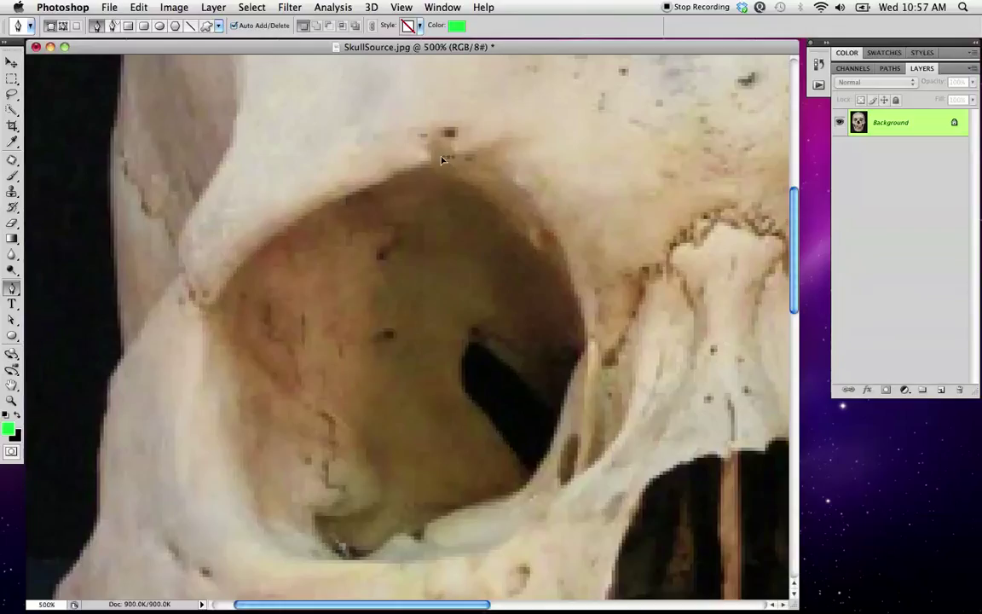
left_click_drag(433, 161, 356, 159)
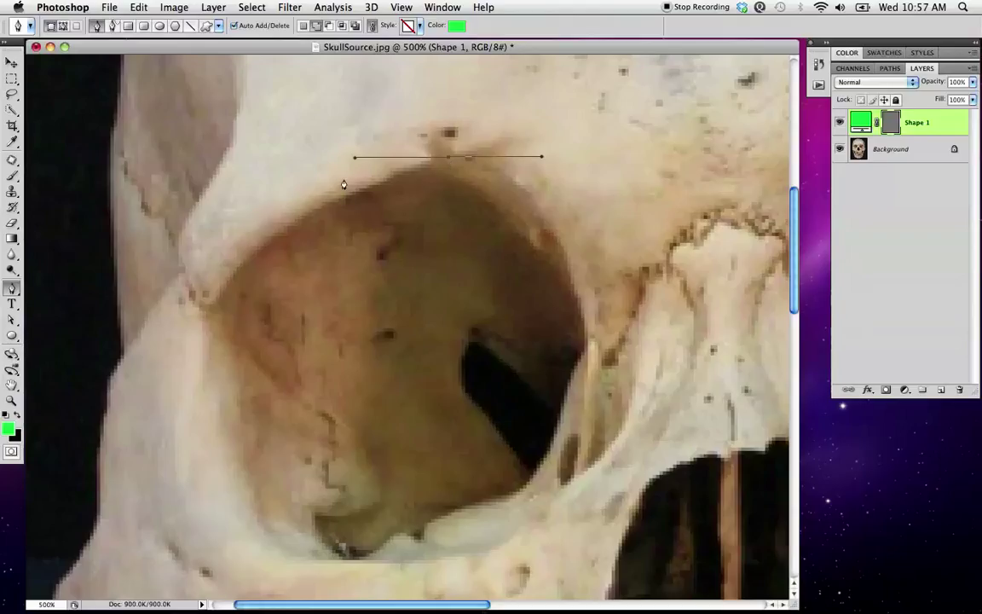
mouse_move(342, 198)
left_mouse_down()
mouse_move(307, 204)
mouse_move(311, 211)
left_mouse_up()
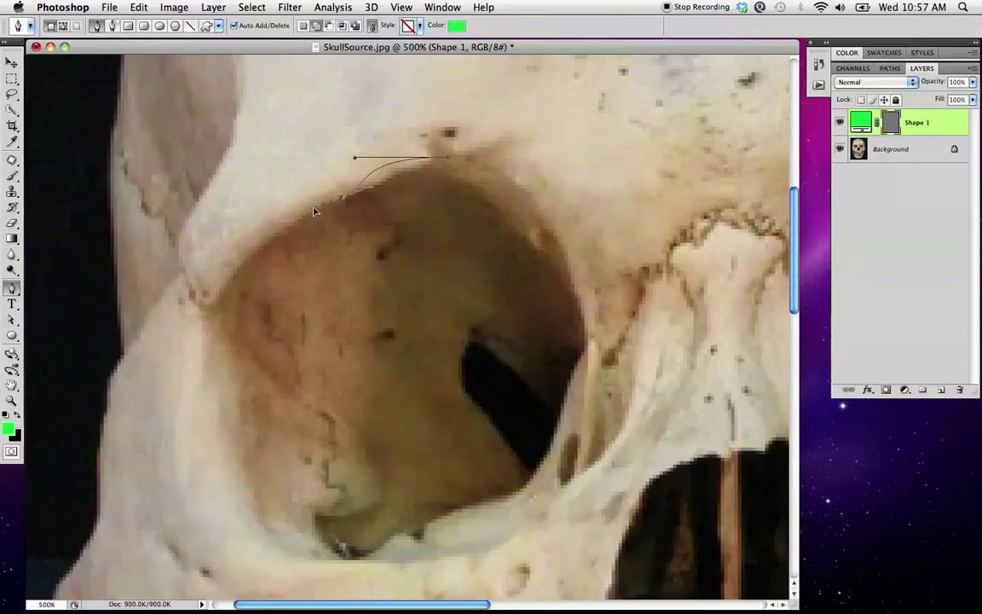
left_click_drag(311, 211, 305, 206)
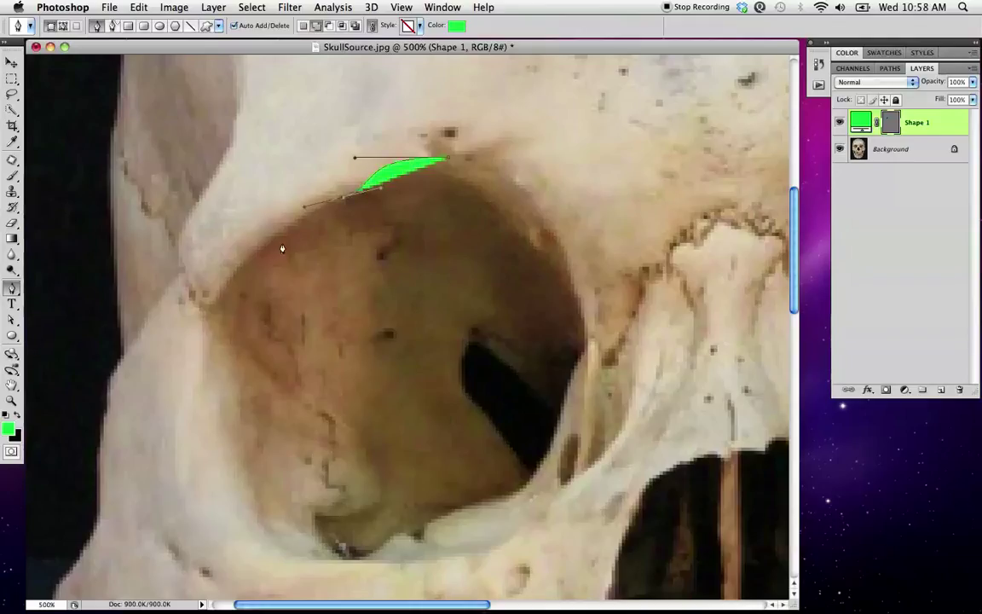
left_click_drag(209, 311, 211, 363)
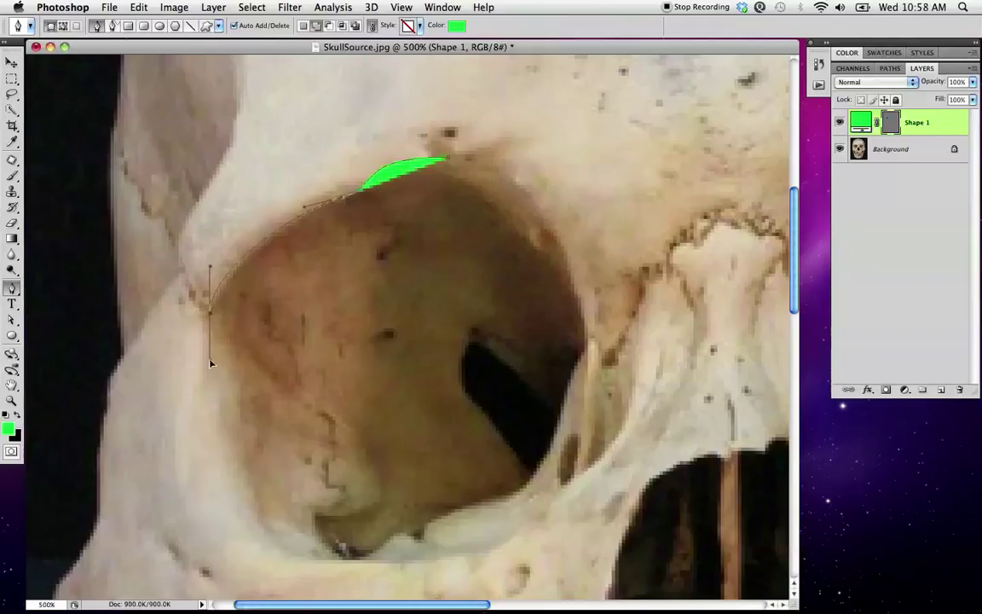
left_click_drag(248, 428, 254, 451)
mouse_move(292, 554)
left_mouse_down()
mouse_move(331, 569)
mouse_move(435, 521)
left_mouse_up()
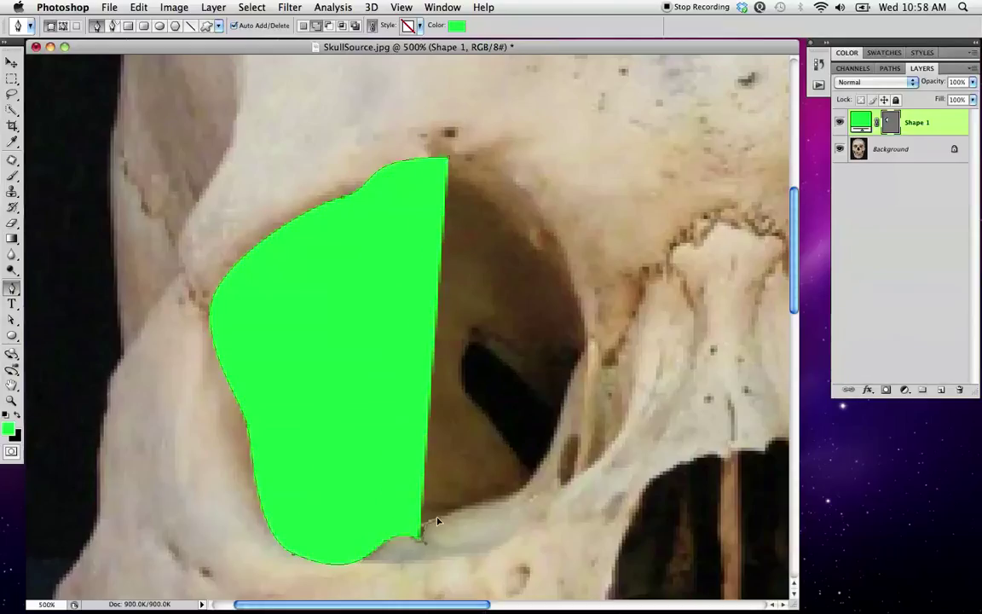
left_click_drag(510, 504, 548, 457)
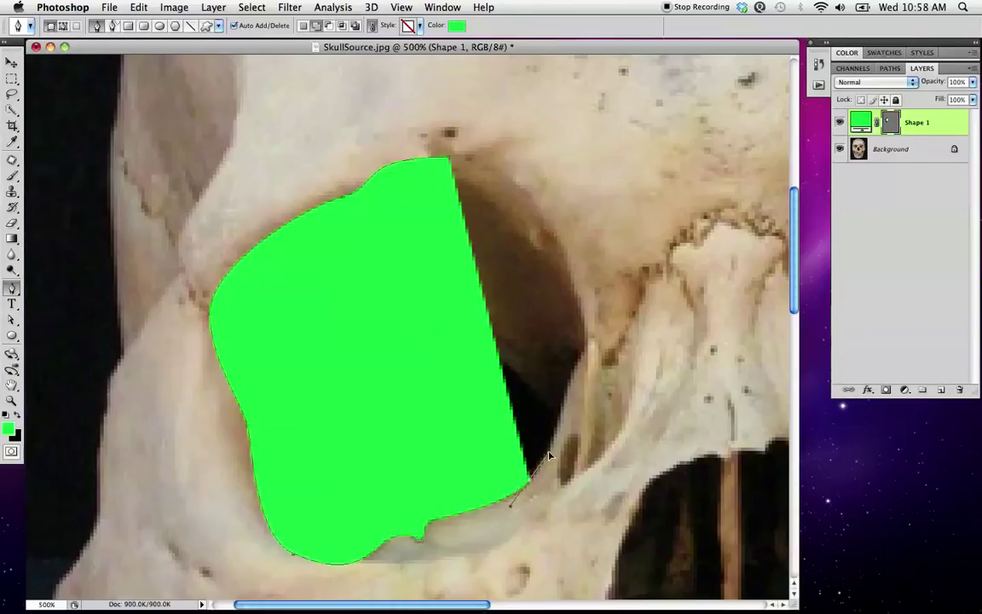
mouse_move(567, 382)
left_mouse_down()
mouse_move(584, 345)
mouse_move(579, 305)
left_mouse_up()
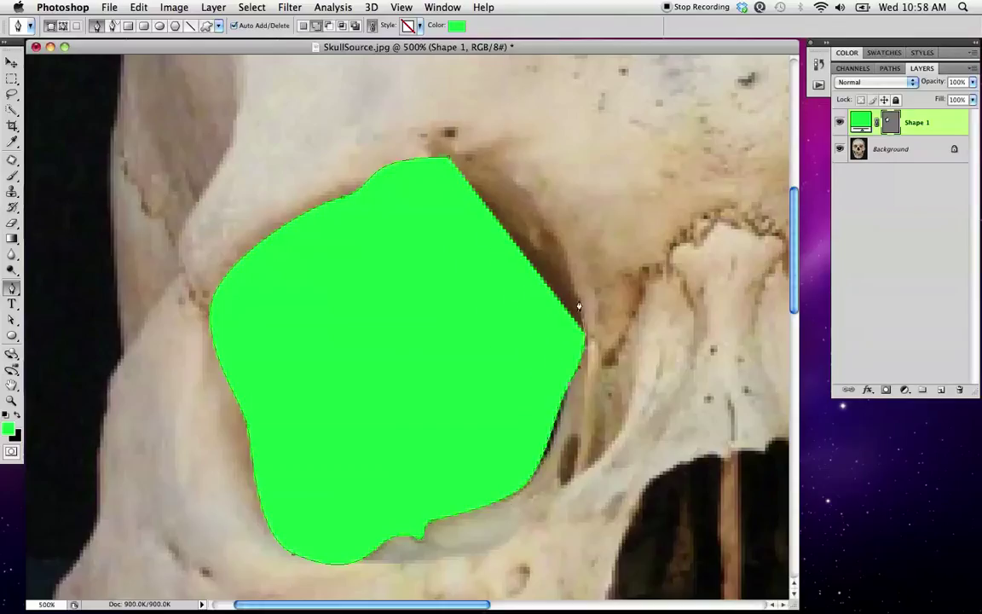
left_click(509, 174)
mouse_move(398, 158)
left_mouse_down()
mouse_move(444, 159)
mouse_move(424, 158)
left_mouse_up()
key("Return")
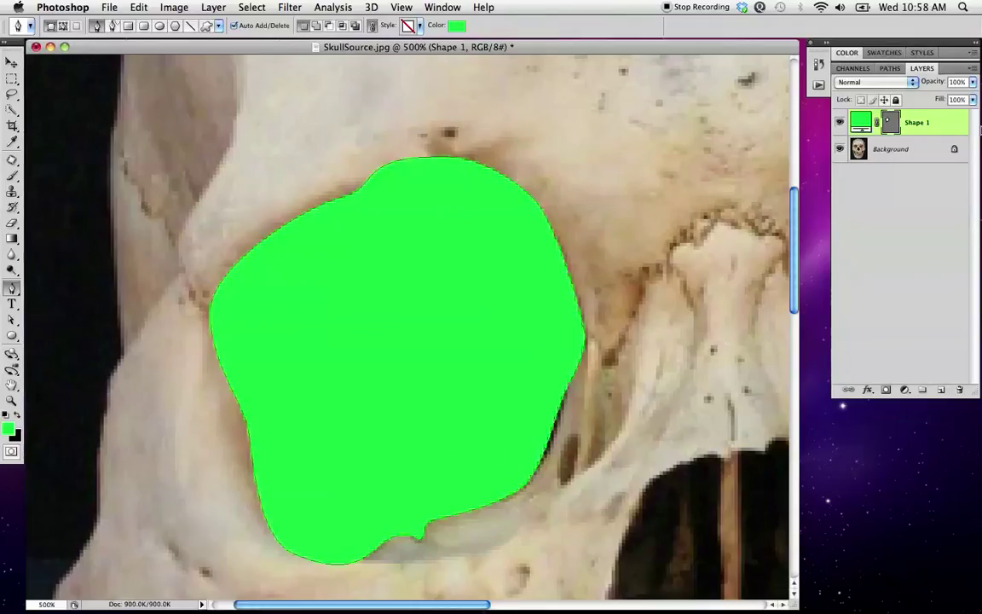
Lower the new Shape 1 layer's opacity to 34%
left_click(972, 82)
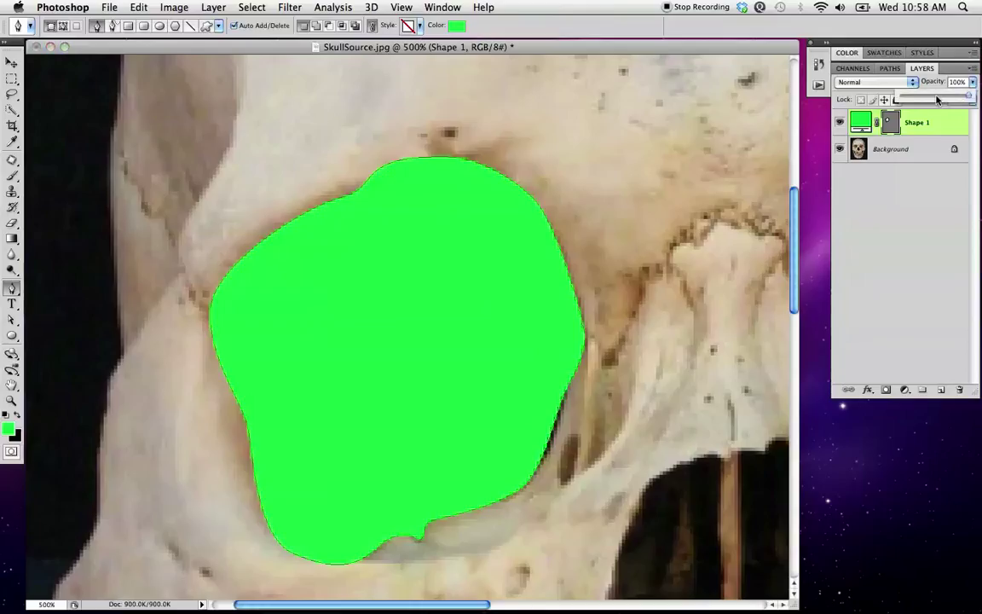
left_click_drag(937, 100, 936, 98)
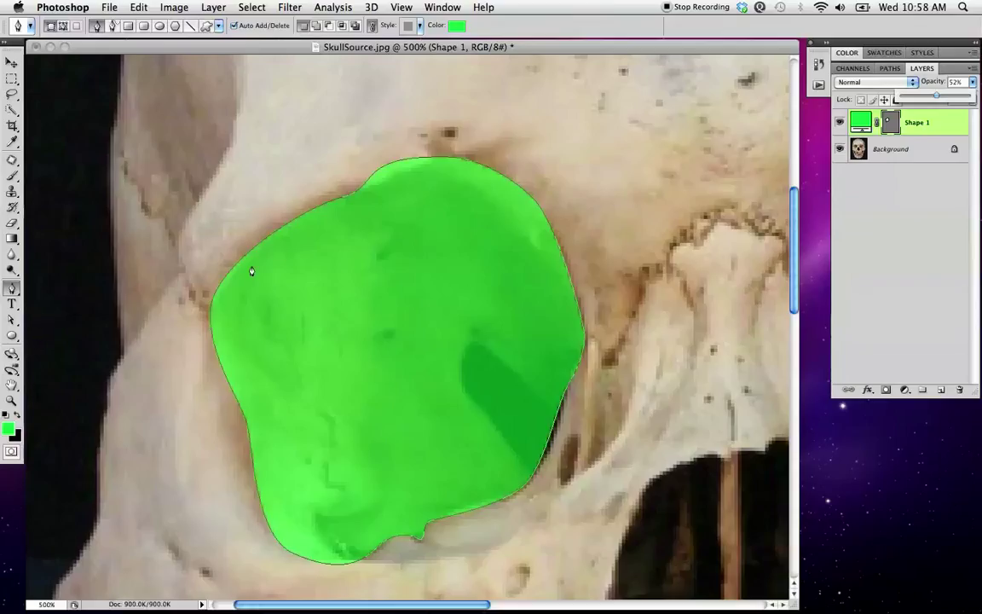
left_click_drag(972, 82, 924, 99)
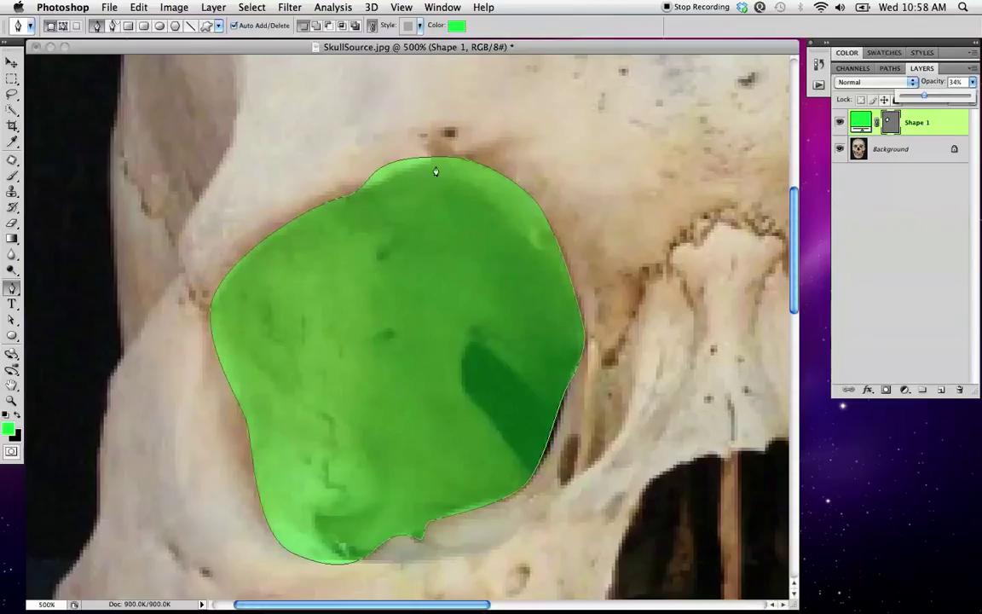
Select Shape 1's path with the Direct Selection Tool, undoing an accidental move of the outline
left_click(11, 320)
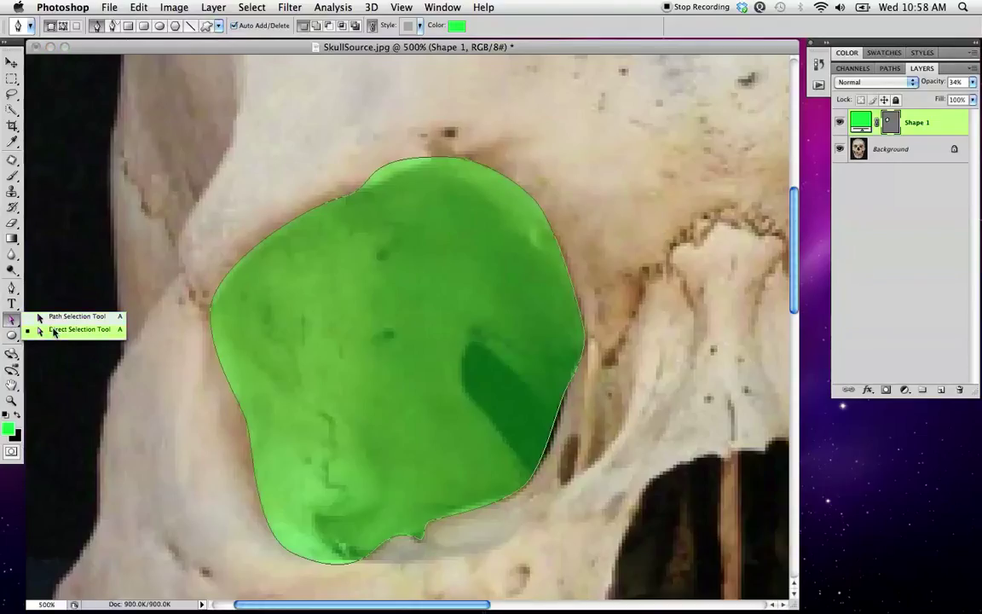
left_click(53, 331)
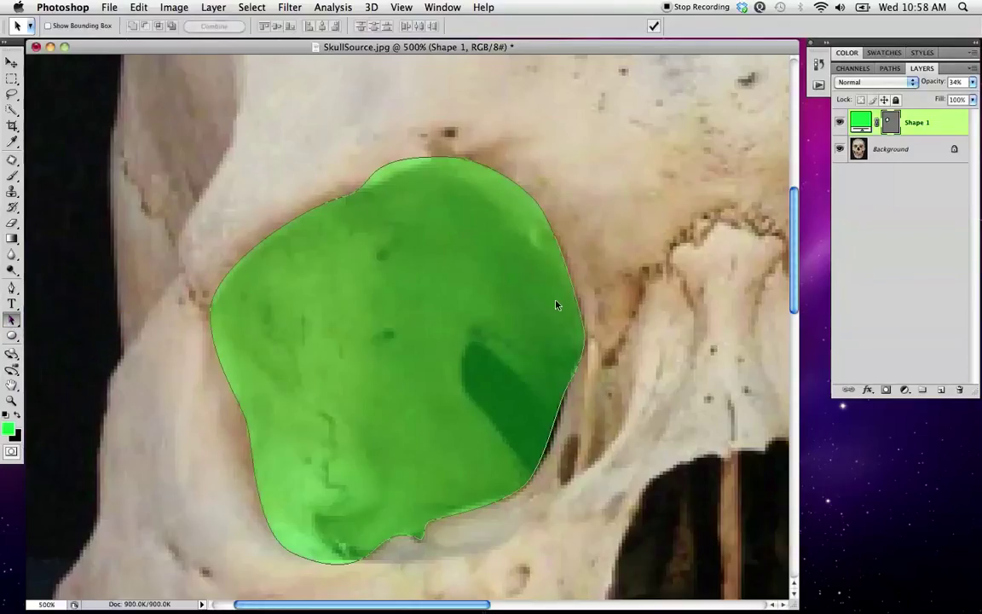
left_click(350, 201)
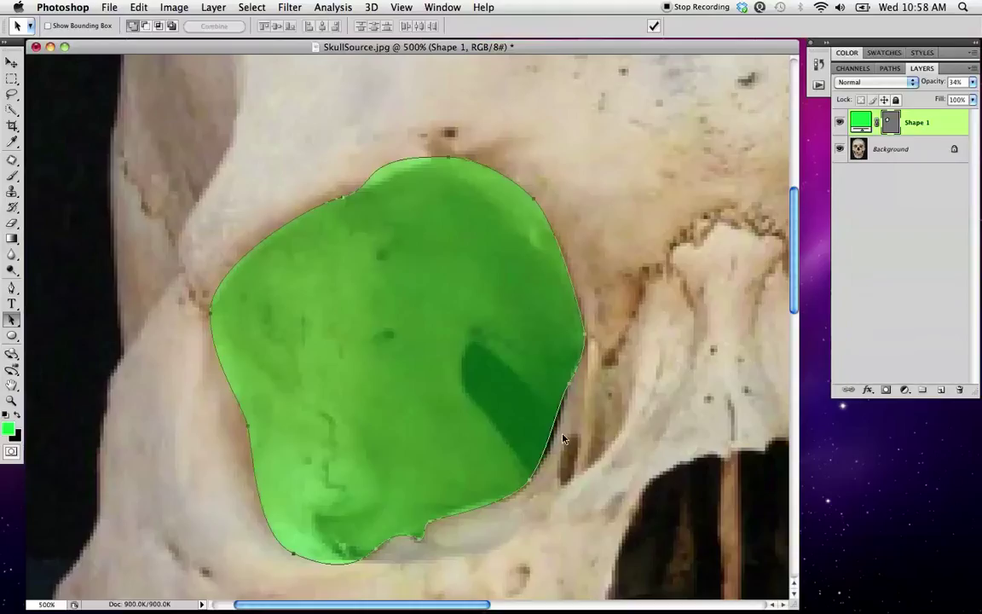
left_click_drag(562, 408, 501, 360)
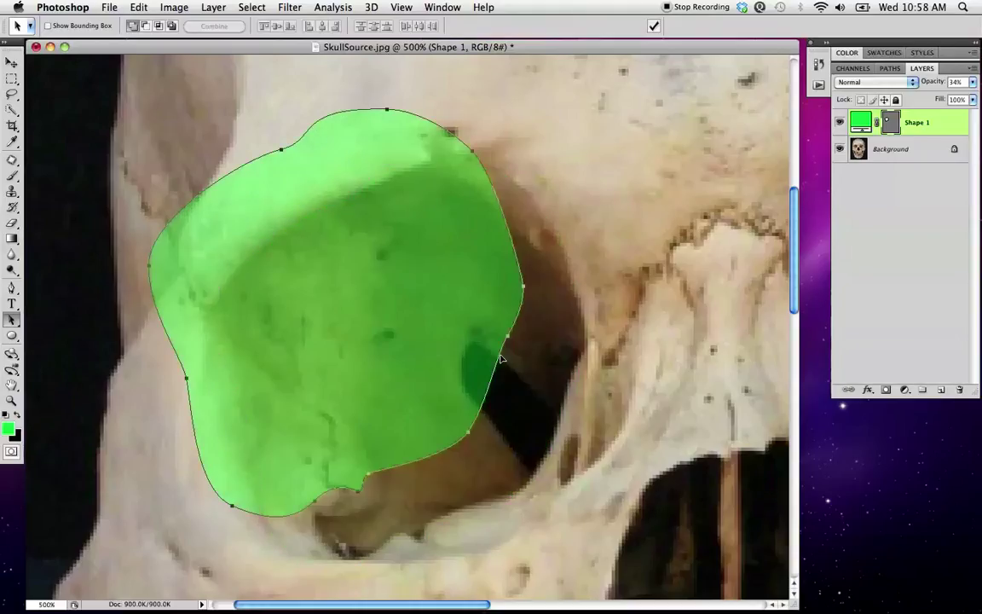
key("super+z")
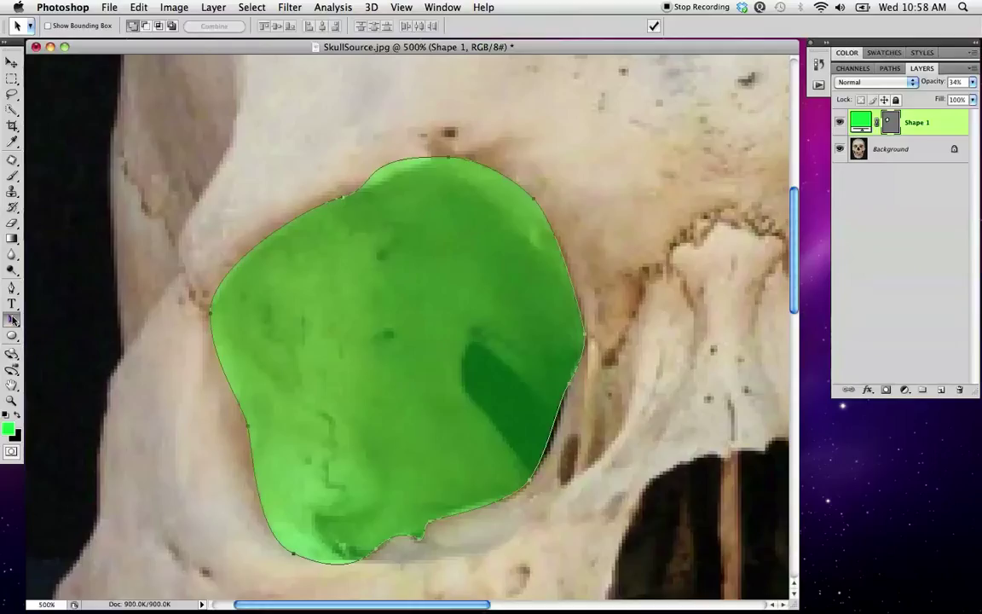
left_click_drag(19, 322, 37, 332)
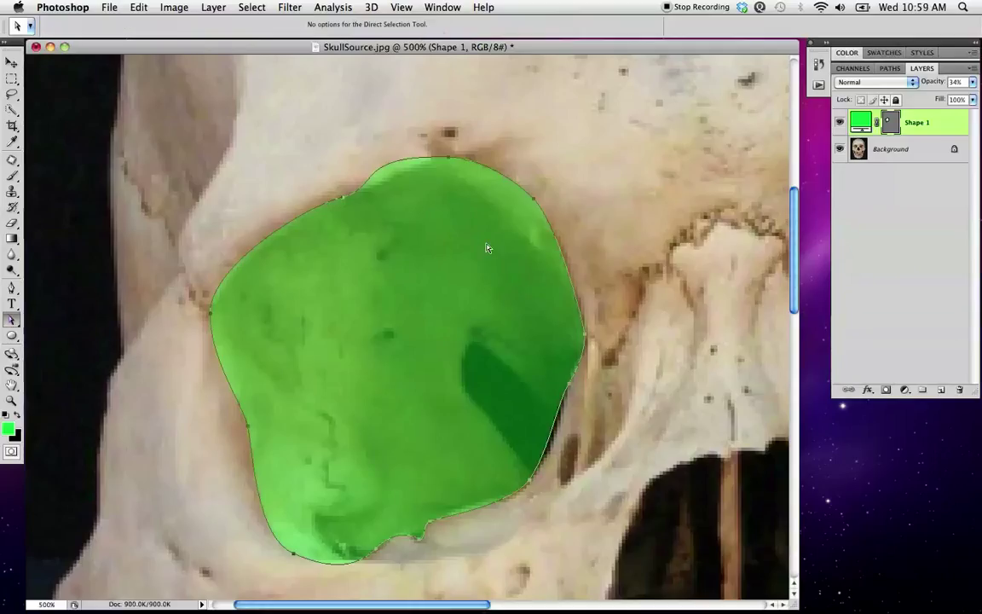
Reshape Shape 1's top-left edge by dragging its segment and curve handles along the rim
left_click(401, 168)
mouse_move(368, 196)
left_mouse_down()
mouse_move(381, 171)
mouse_move(353, 193)
left_mouse_up()
left_click_drag(355, 159, 401, 163)
left_click_drag(417, 163, 330, 204)
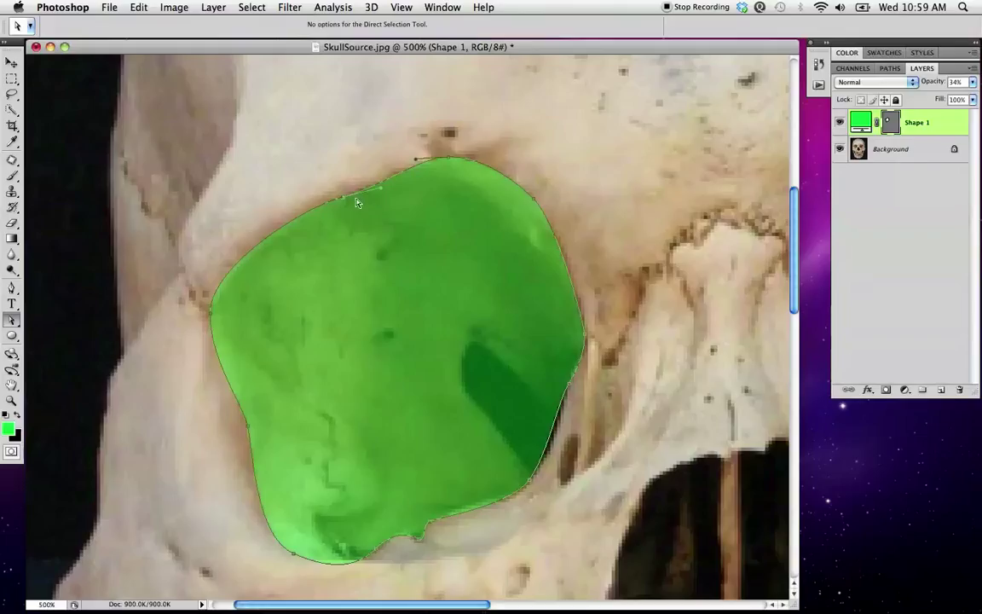
left_click_drag(383, 193, 382, 184)
left_click(534, 166)
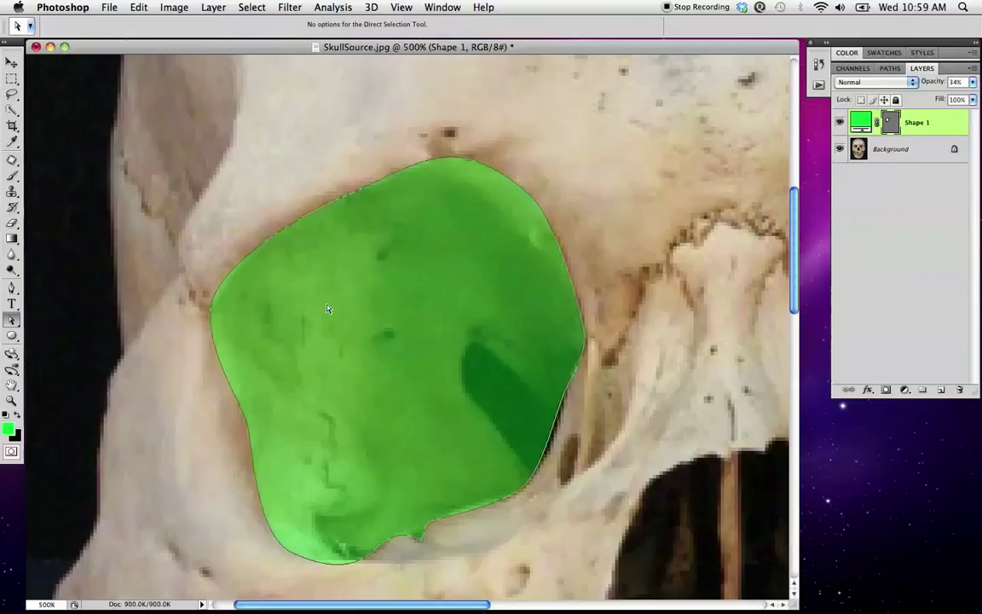
Nudge the left-edge anchor and its handle so the curve hugs the socket's left rim
left_click(215, 329)
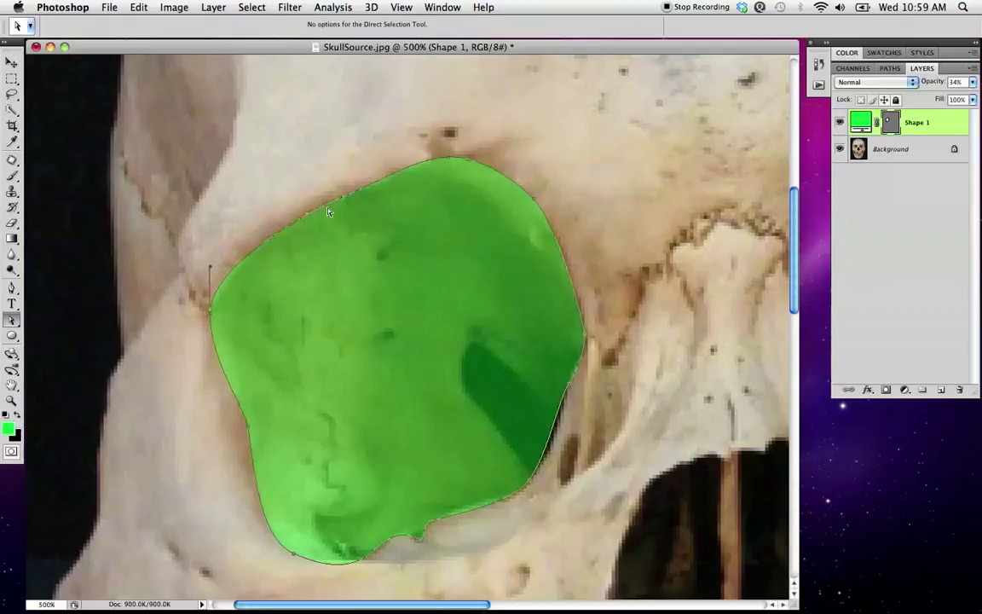
left_click(211, 319)
left_click_drag(211, 319, 213, 312)
mouse_move(215, 269)
left_mouse_down()
mouse_move(218, 281)
mouse_move(197, 201)
mouse_move(219, 259)
mouse_move(215, 293)
mouse_move(216, 253)
left_mouse_up()
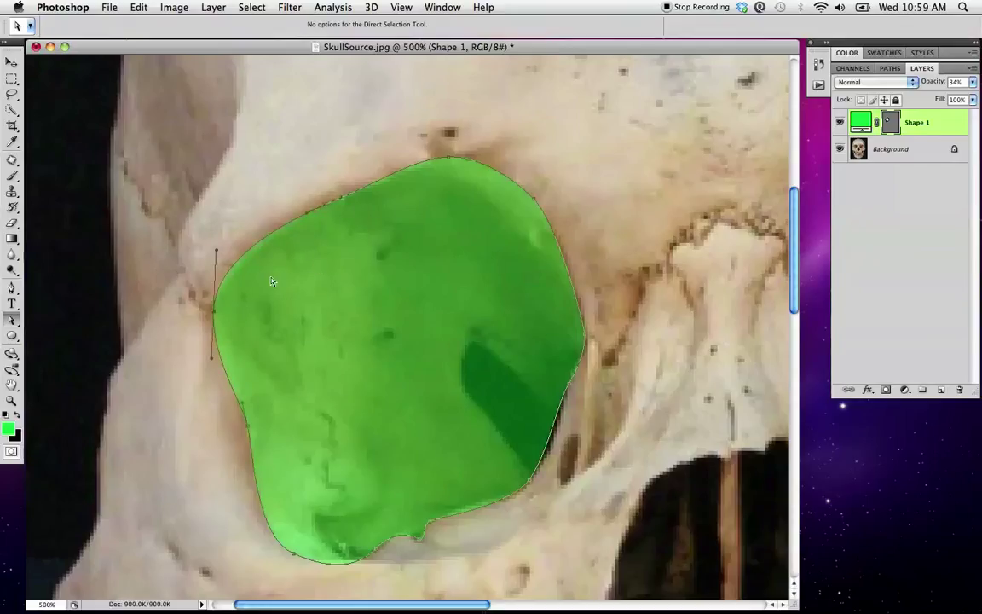
Zoom out, then marquee-zoom onto the right eye socket with the Pen tool ready
key("z")
left_click(426, 303, "alt")
left_click(460, 349, "alt")
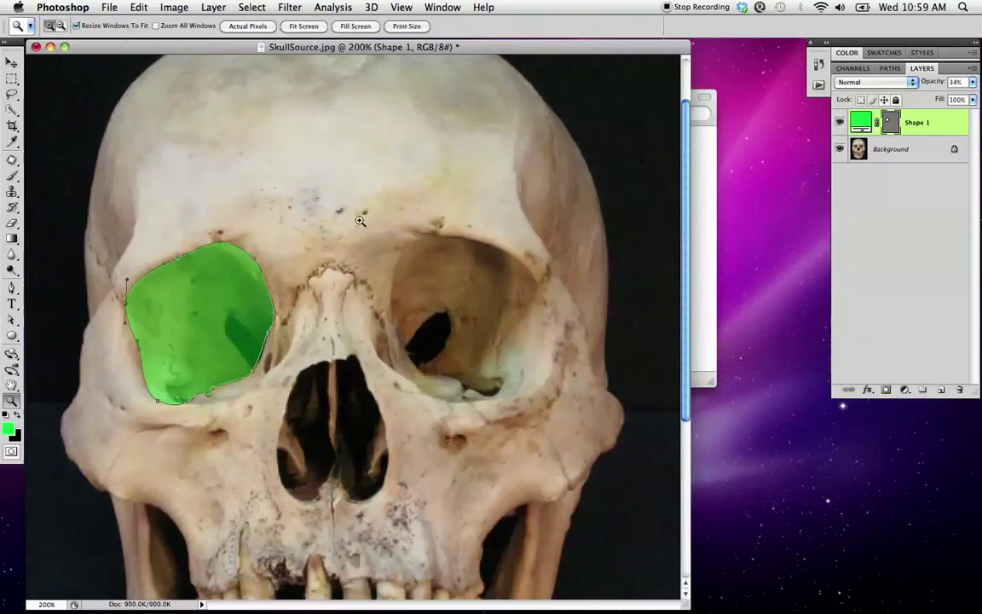
left_click_drag(356, 220, 573, 439)
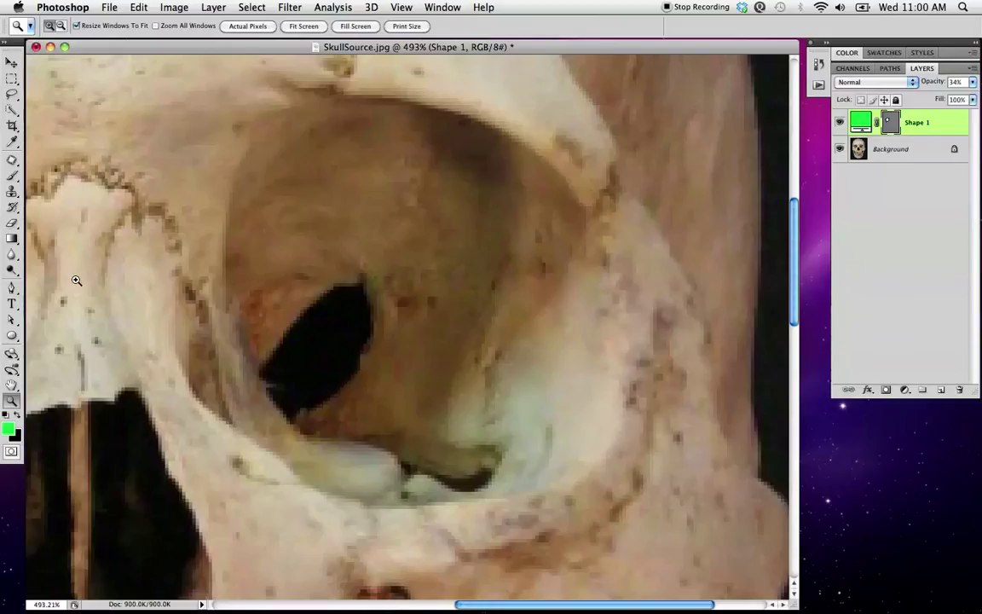
key("p")
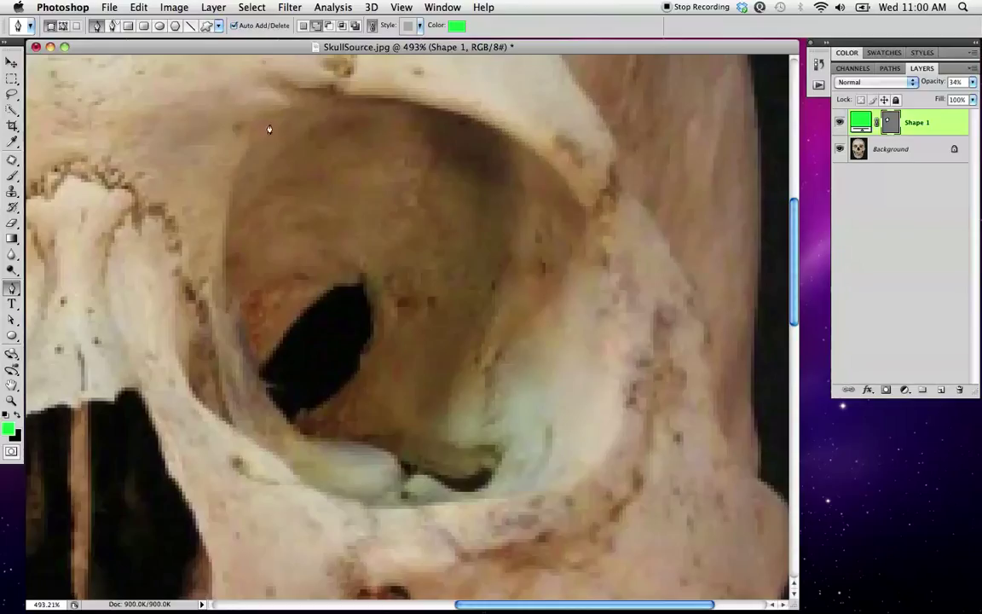
Trace the right eye socket with curved Pen anchors, closing the outline as Shape 2
left_click_drag(274, 116, 306, 89)
left_click_drag(307, 90, 311, 88)
left_click(311, 89)
left_click_drag(546, 159, 595, 220)
left_click_drag(617, 438, 589, 499)
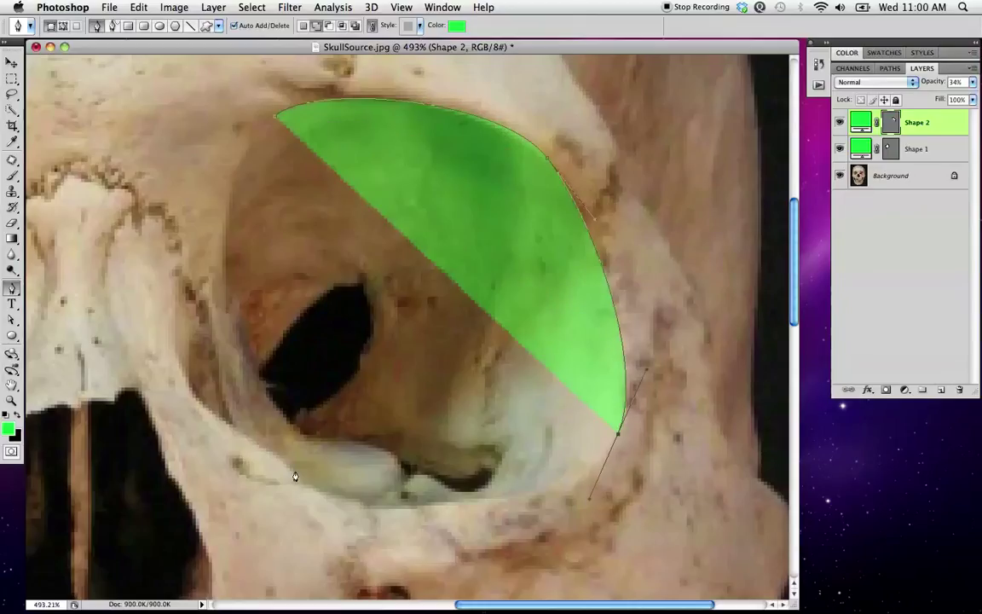
left_click_drag(305, 483, 254, 431)
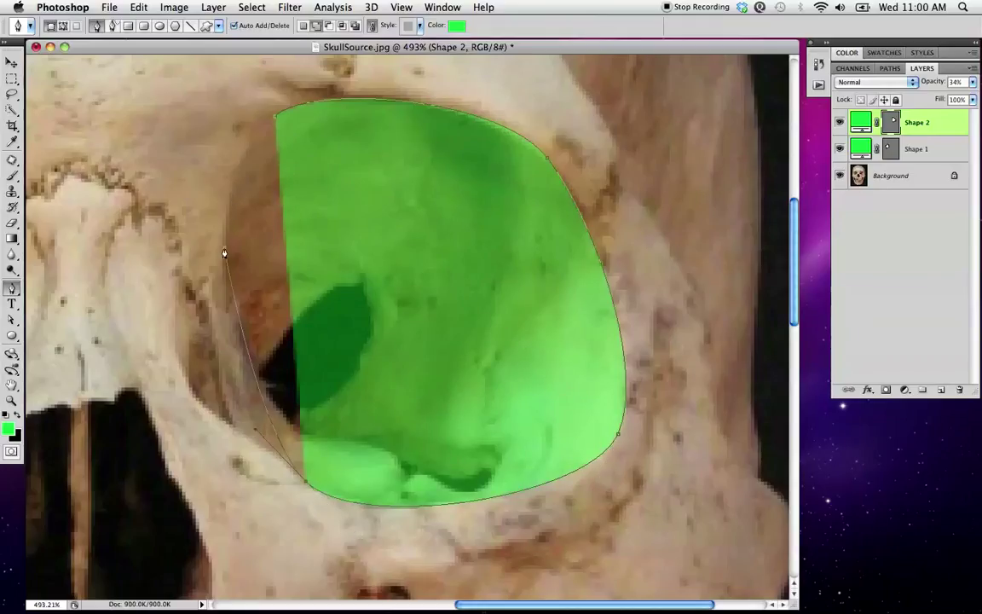
left_click_drag(225, 249, 226, 183)
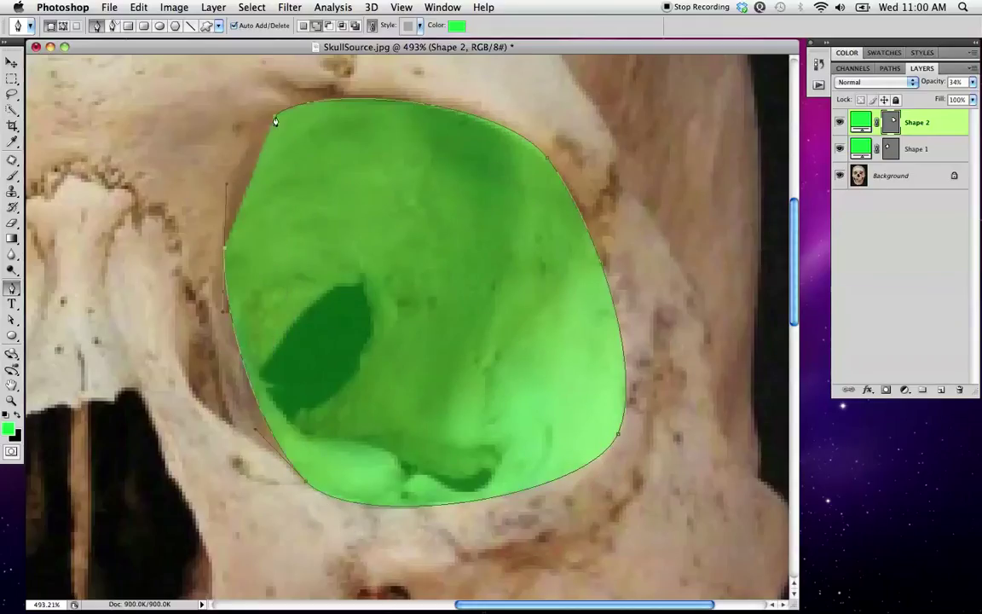
left_click_drag(276, 117, 500, 96)
left_click(305, 93, "super")
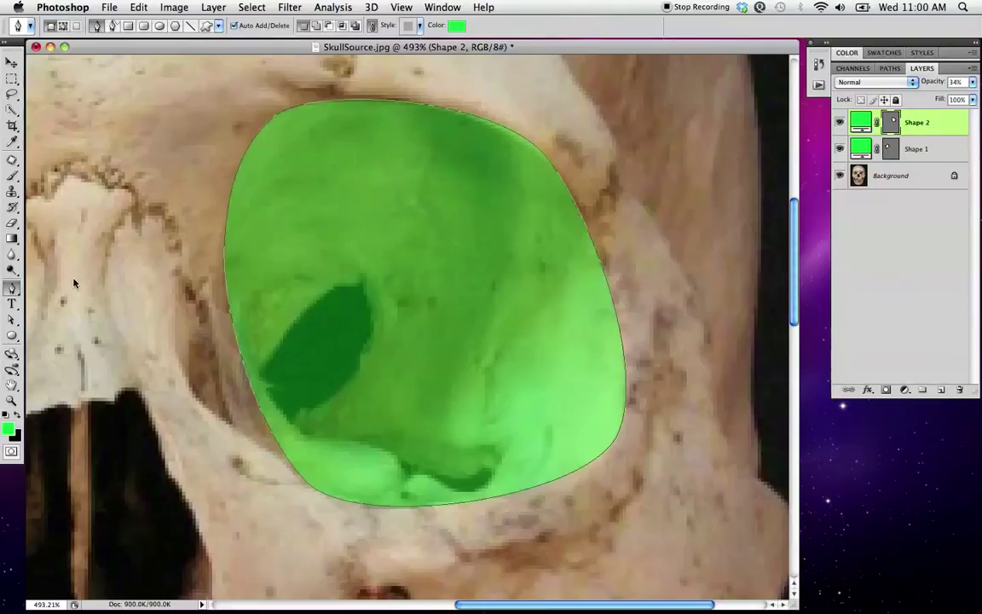
Select Shape 2's path segments with the Direct Selection Tool to expose its handles
left_click(13, 324)
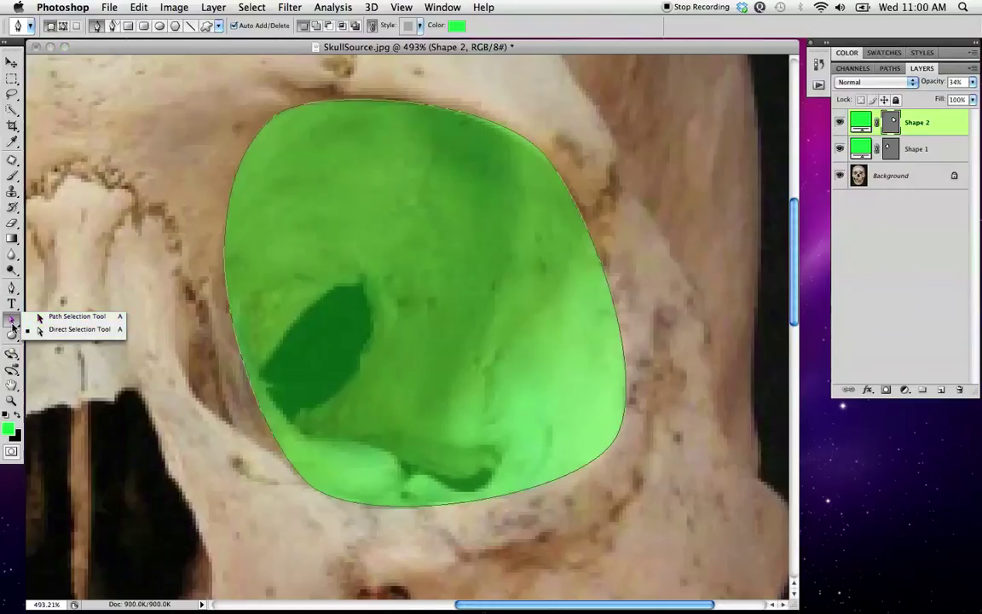
left_click(60, 329)
left_click(315, 107)
left_click(582, 216)
left_click(520, 493)
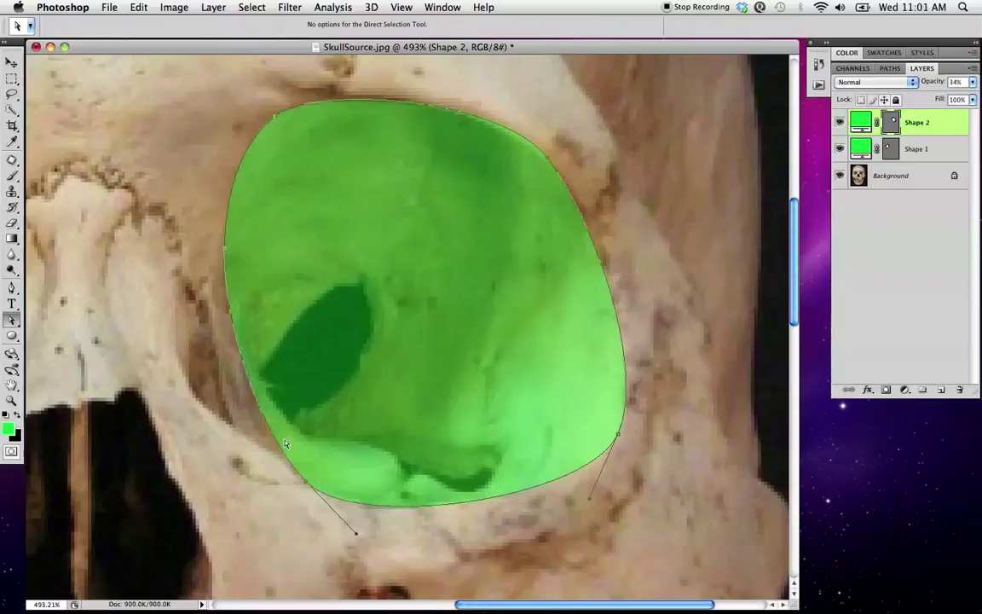
left_click(256, 405)
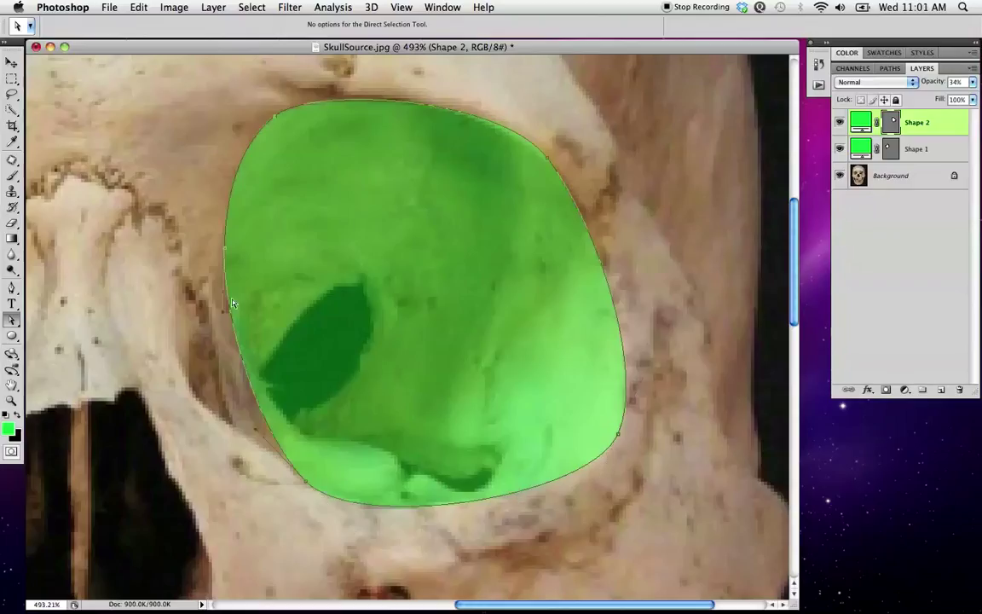
left_click(419, 102)
Pull Shape 2's top curve and nudge its upper-right anchor to hug the socket rim
mouse_move(501, 99)
left_mouse_down()
mouse_move(495, 109)
mouse_move(466, 85)
mouse_move(491, 101)
left_mouse_up()
left_click(548, 167)
left_click_drag(548, 167, 554, 171)
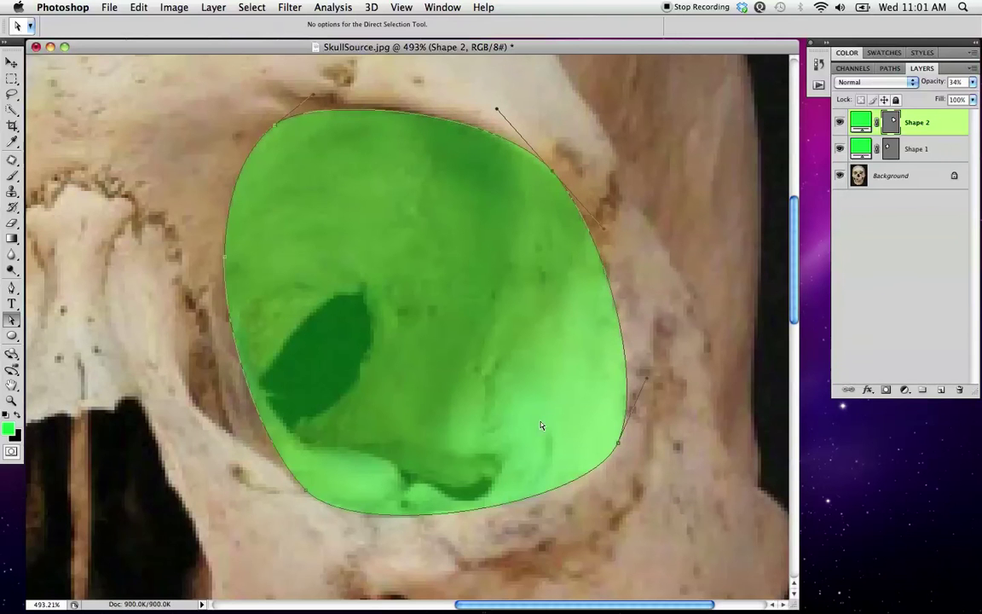
Zoom out to 100% to view the whole skull, then return to the Pen Tool
key("z")
left_click(344, 353, "alt")
left_click(357, 318, "alt")
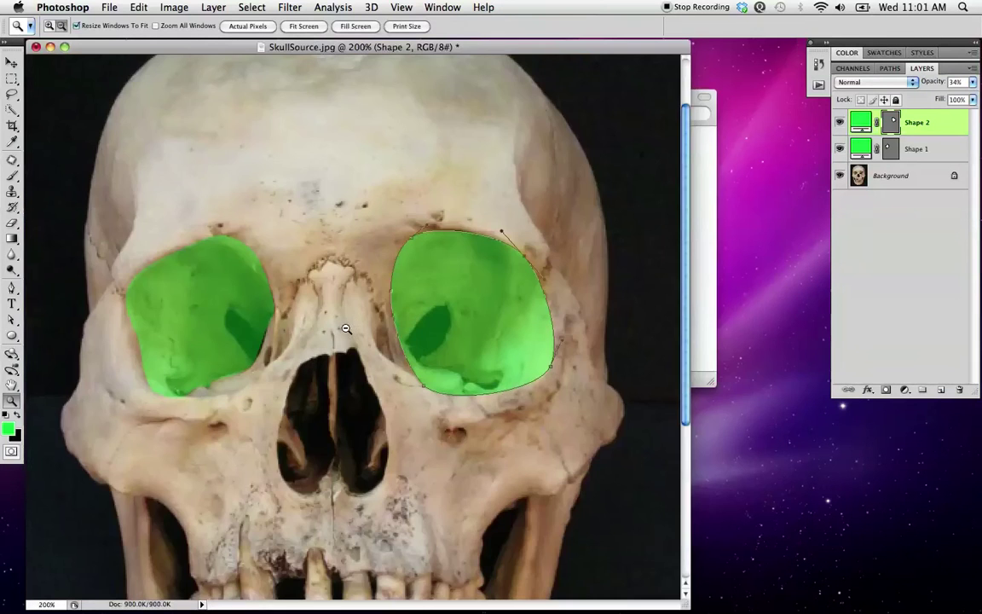
left_click(344, 330, "alt")
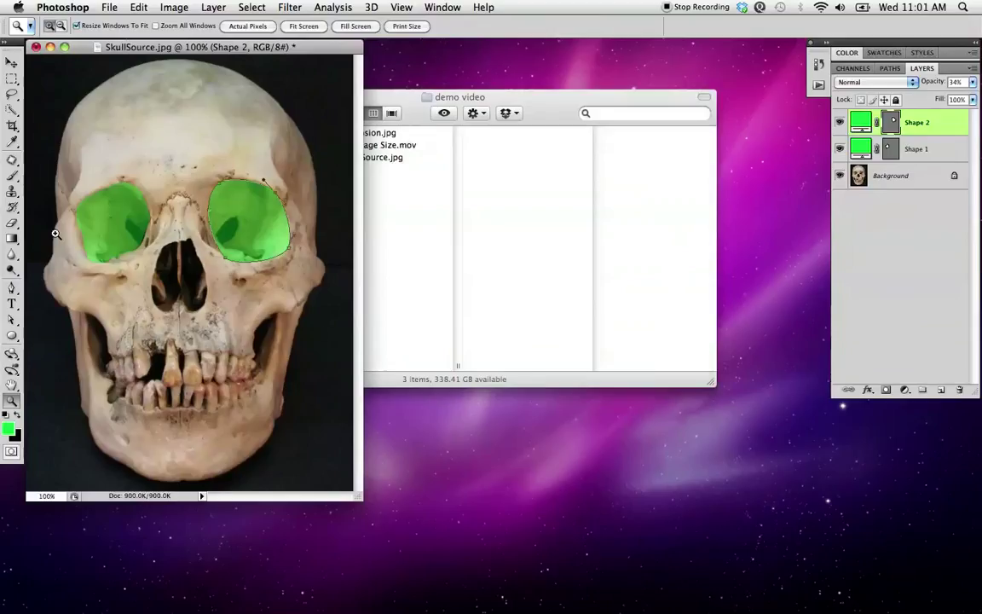
left_click(13, 291)
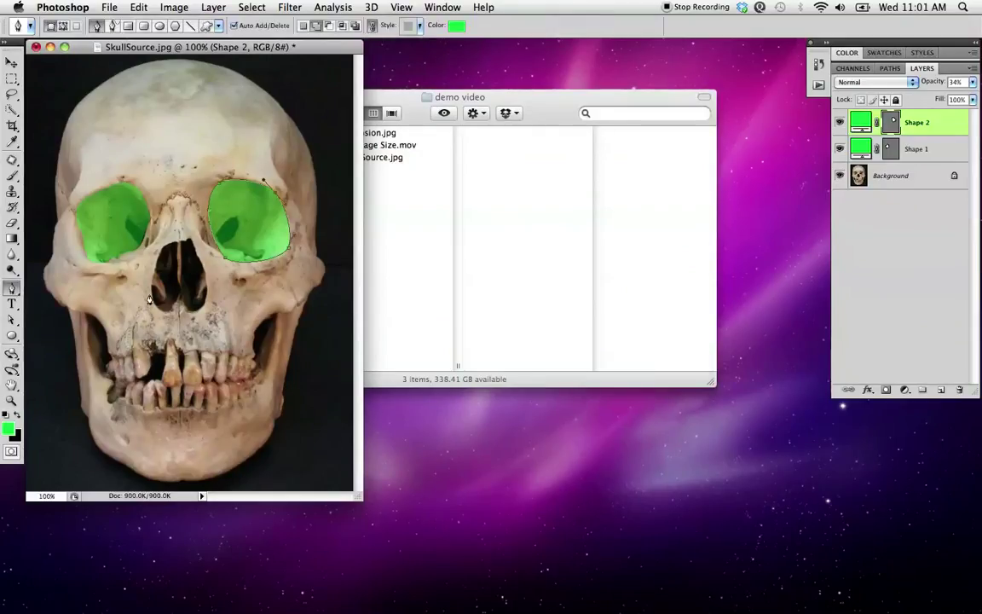